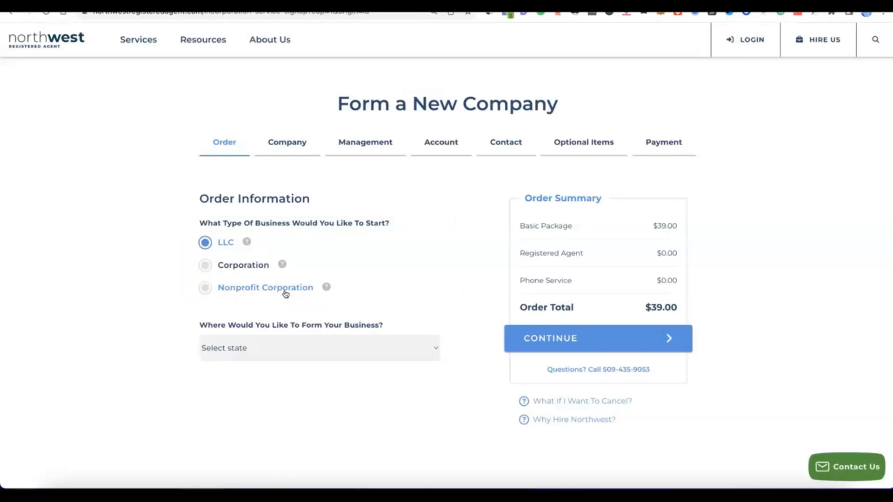
- Order an LLC formed in New Mexico with 6 Day Processing and continue to the company details
left_click(201, 243)
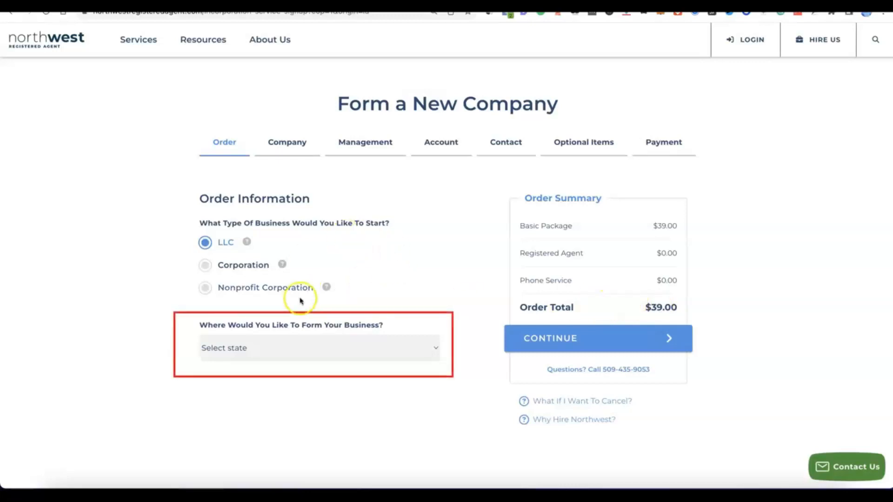
left_click(435, 347)
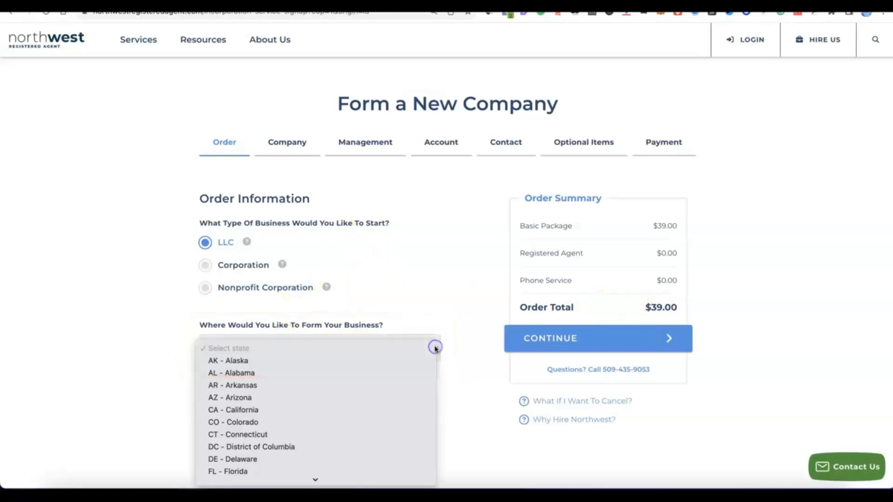
scroll(312, 294, "down", 3)
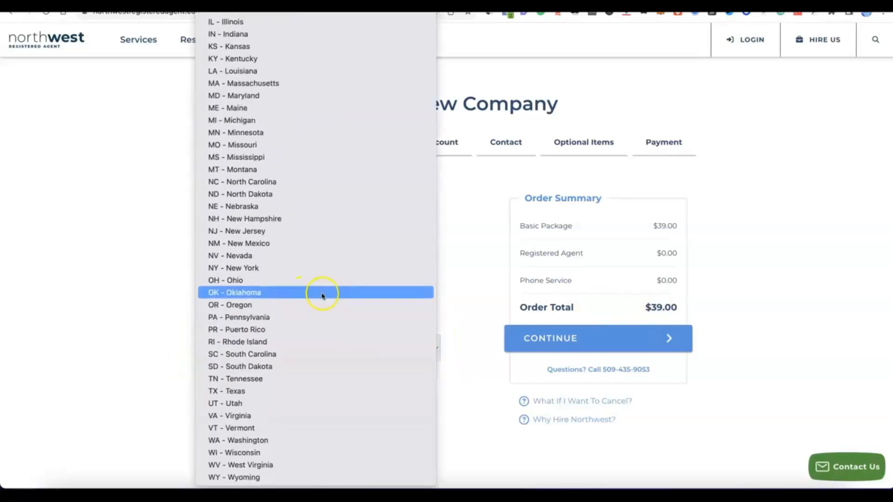
left_click(249, 245)
scroll(343, 369, "down", 3)
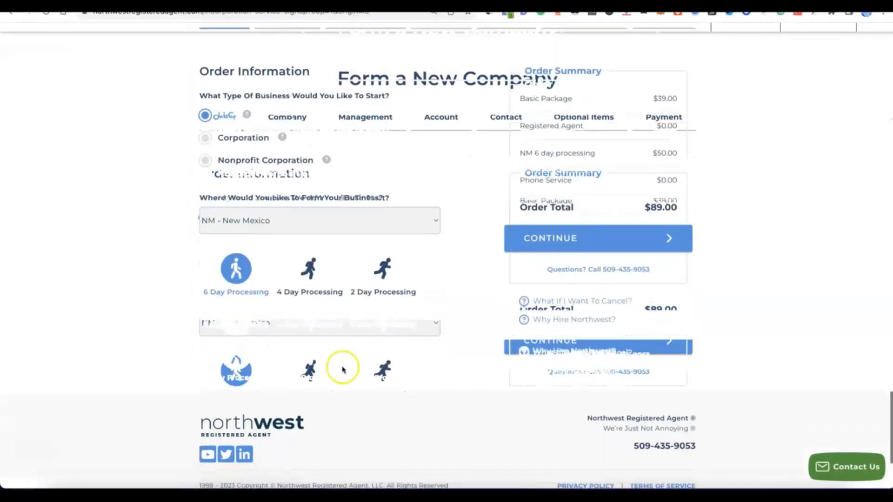
scroll(343, 369, "up", 2)
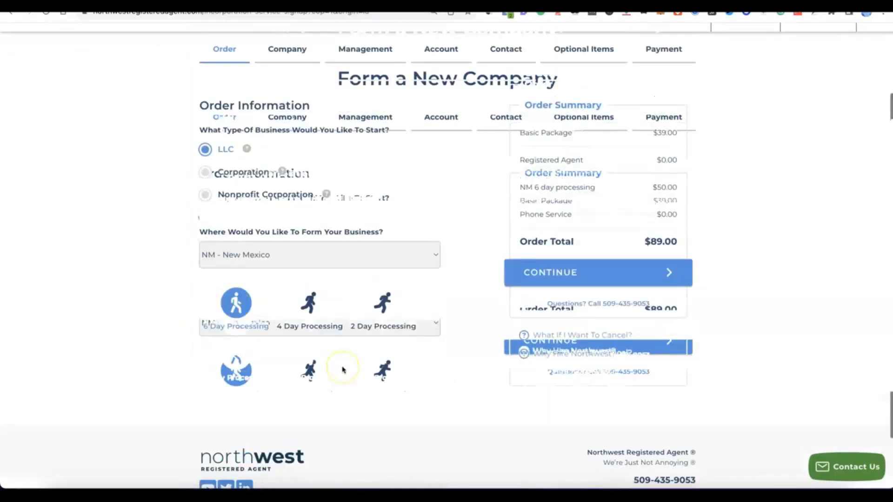
scroll(343, 370, "up", 1)
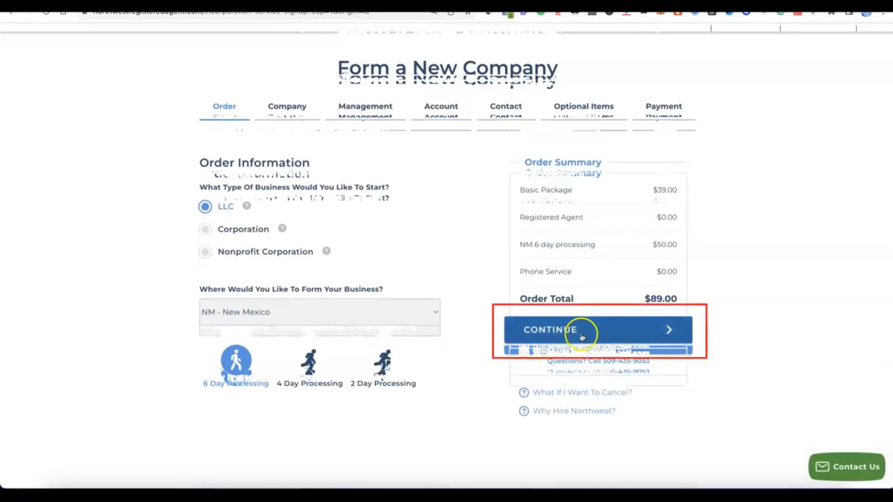
left_click(579, 331)
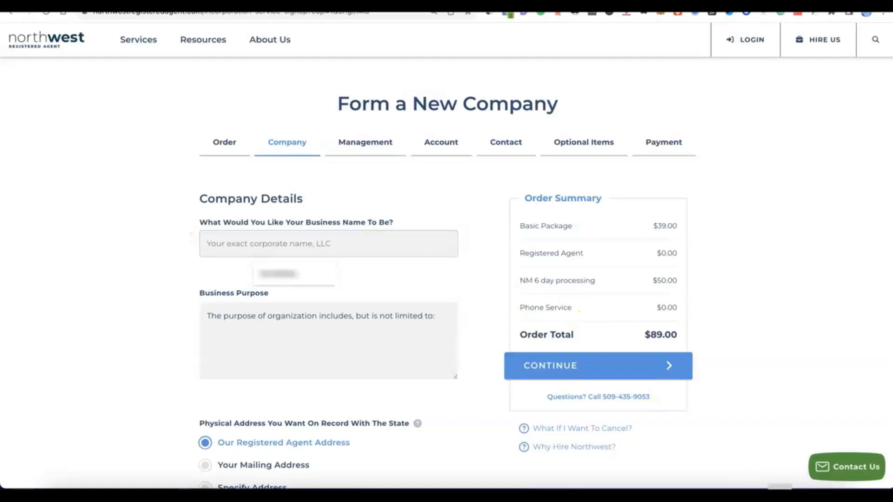
- Enter Modoe as the business name and complete the business purpose with "E-commerce - online selling of general products."
type("Modoe")
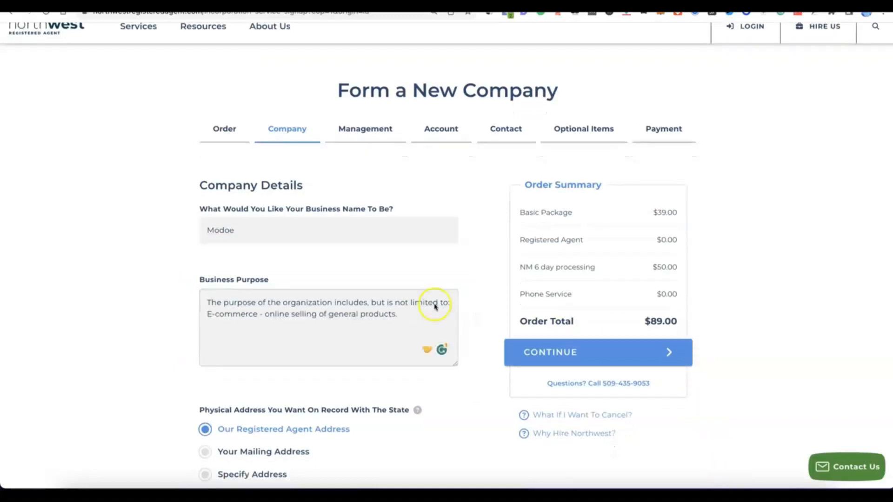
left_click(412, 318)
scroll(407, 320, "down", 2)
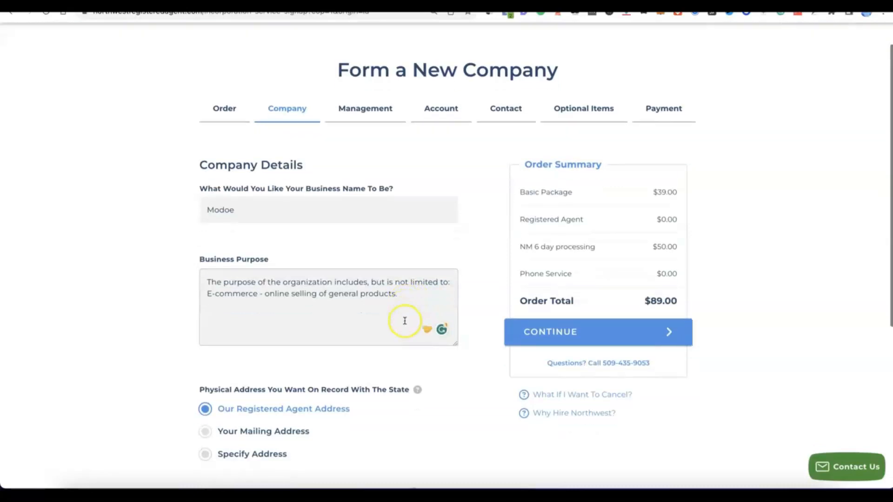
scroll(405, 320, "down", 1)
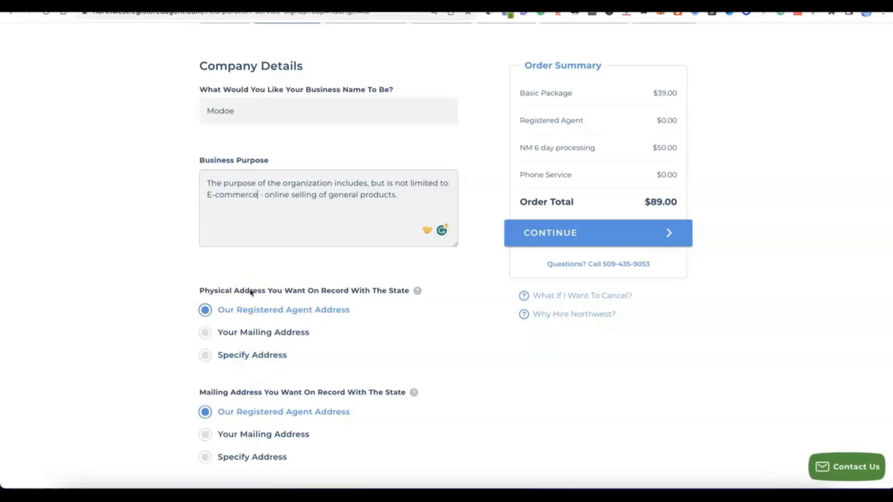
- Keep the registered agent address for both the physical and mailing addresses on record, and continue to the management details
scroll(250, 292, "down", 3)
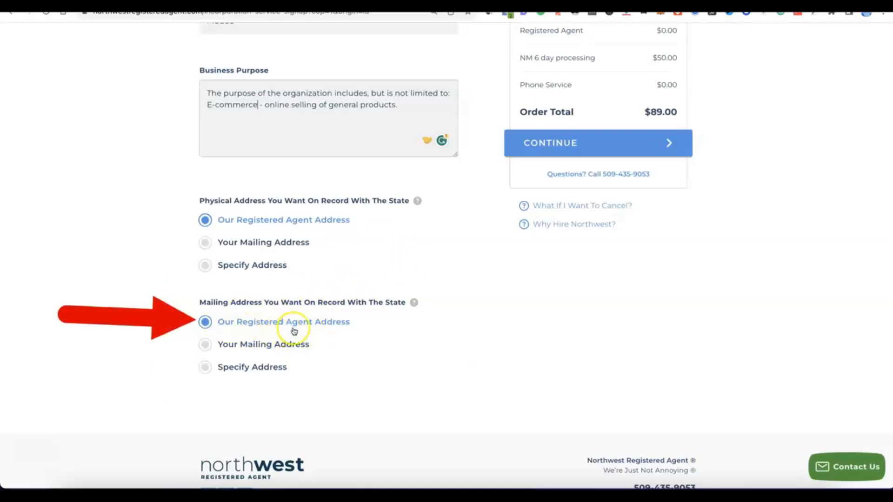
scroll(345, 326, "up", 4)
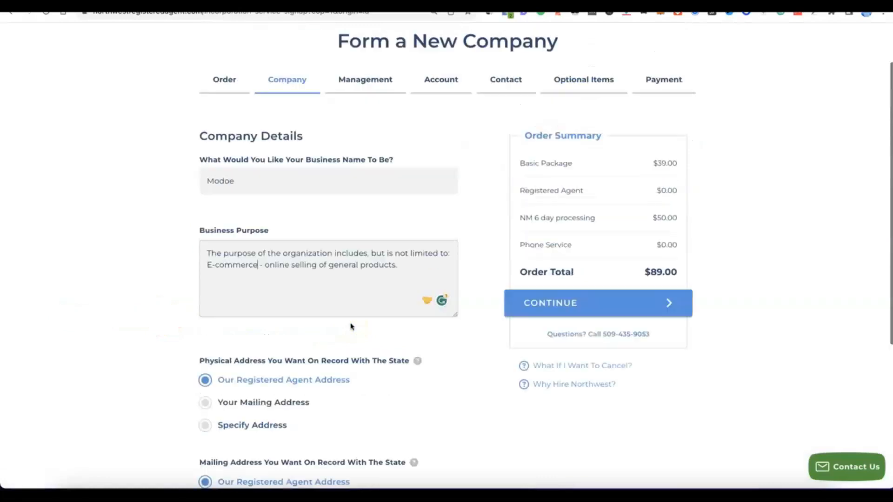
scroll(372, 325, "up", 1)
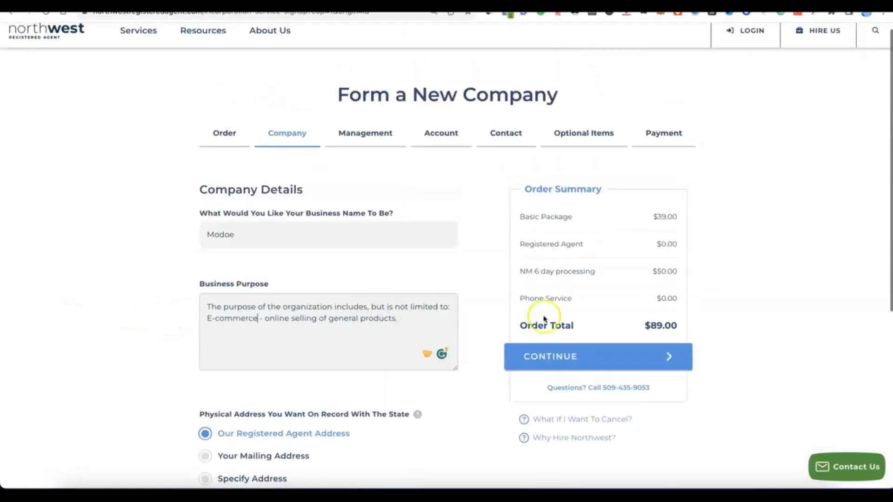
left_click(553, 367)
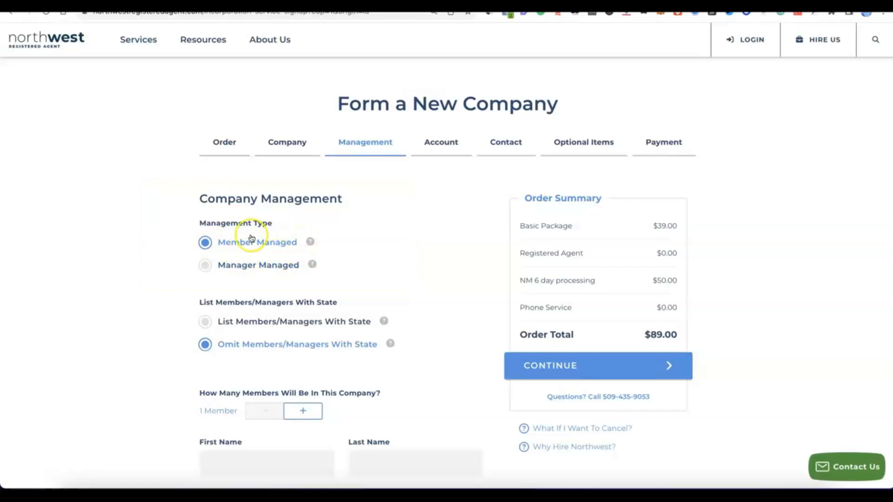
- Set the company to 2 members, fill in each member's first and last name, and continue to the account setup
scroll(251, 237, "down", 2)
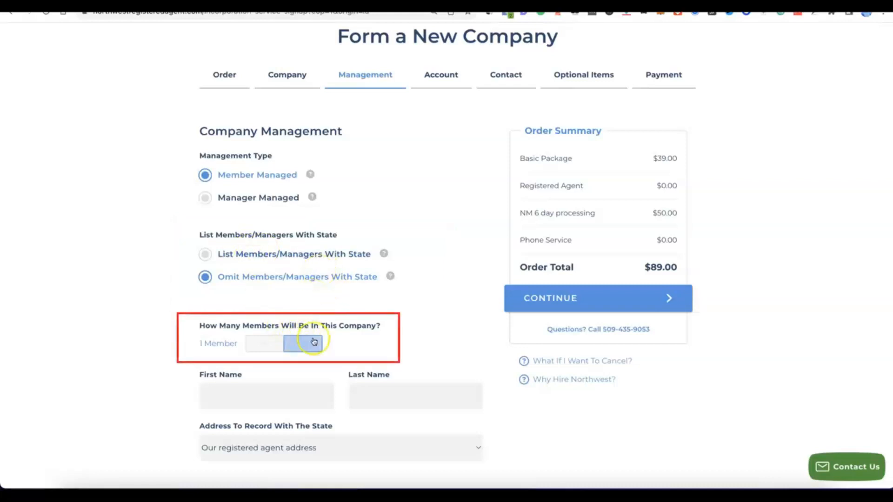
left_click(313, 343)
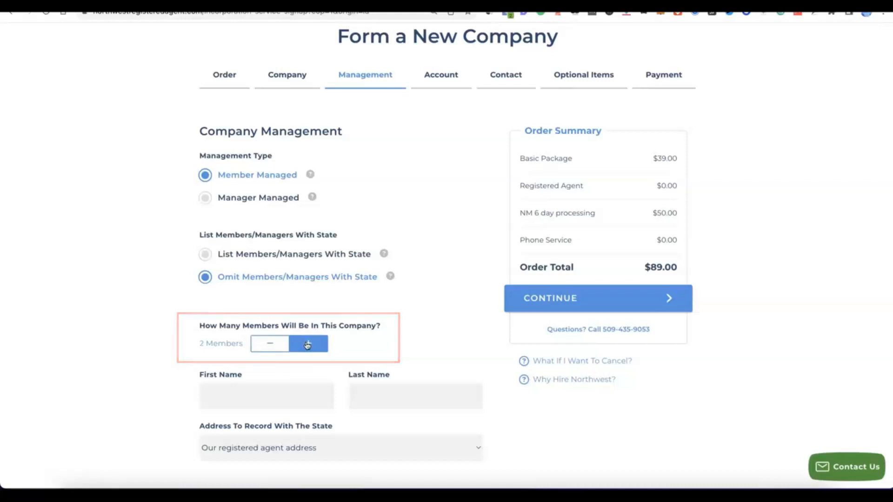
scroll(307, 345, "down", 4)
scroll(303, 344, "up", 1)
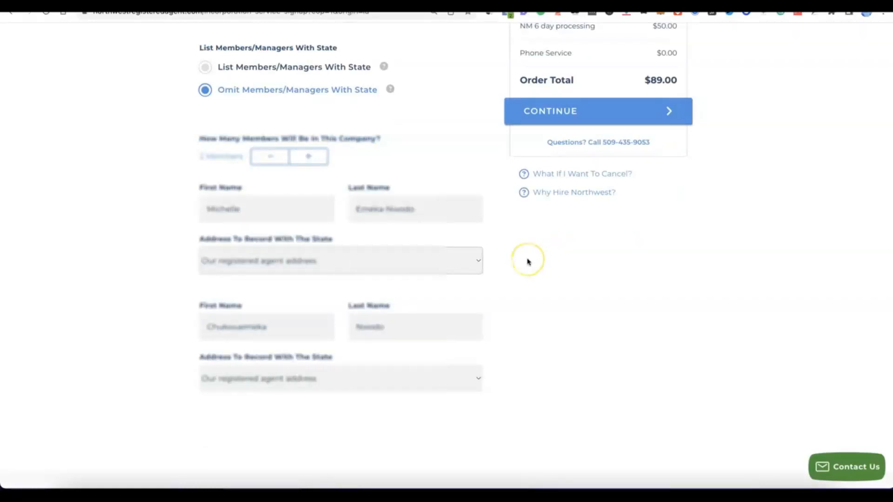
scroll(528, 272, "up", 2)
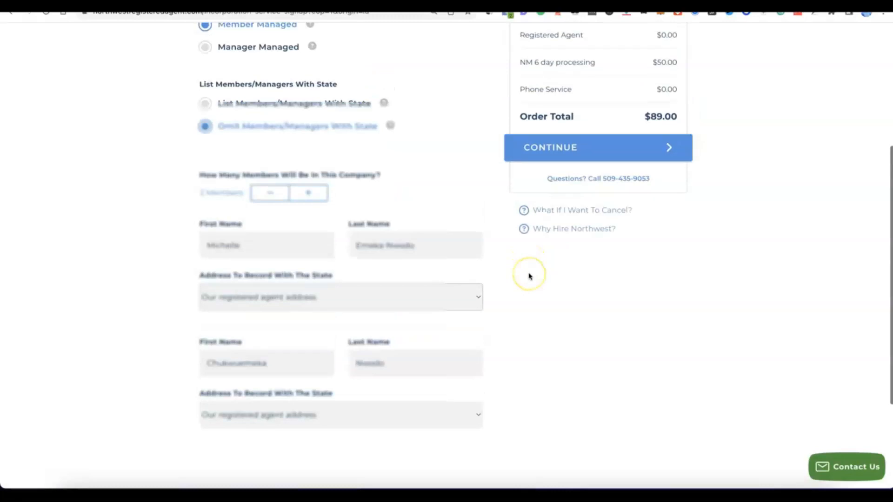
scroll(561, 176, "up", 1)
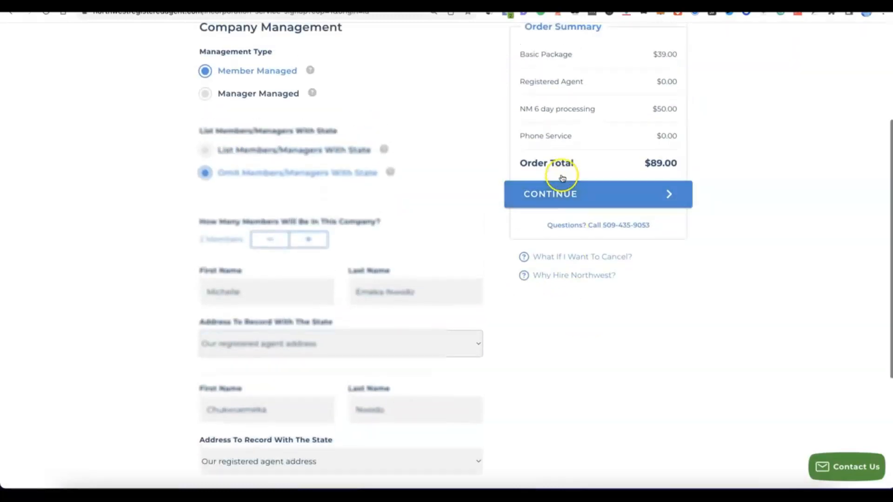
left_click(563, 188)
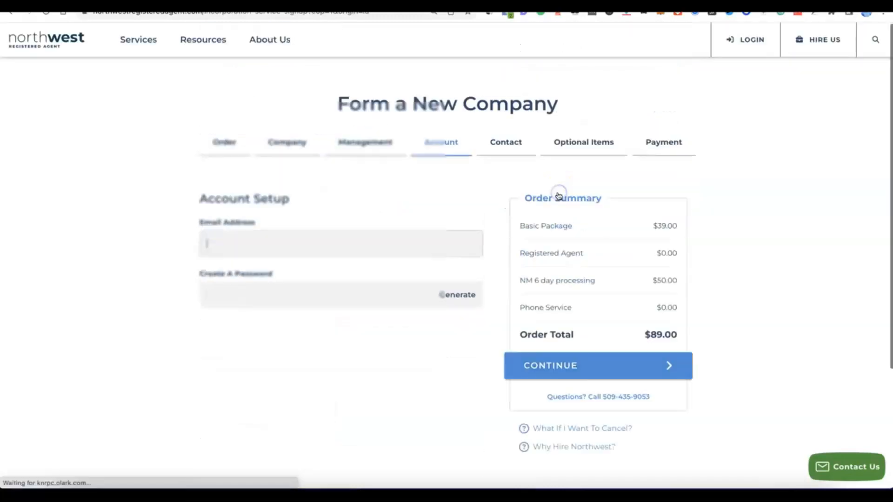
left_click(550, 192)
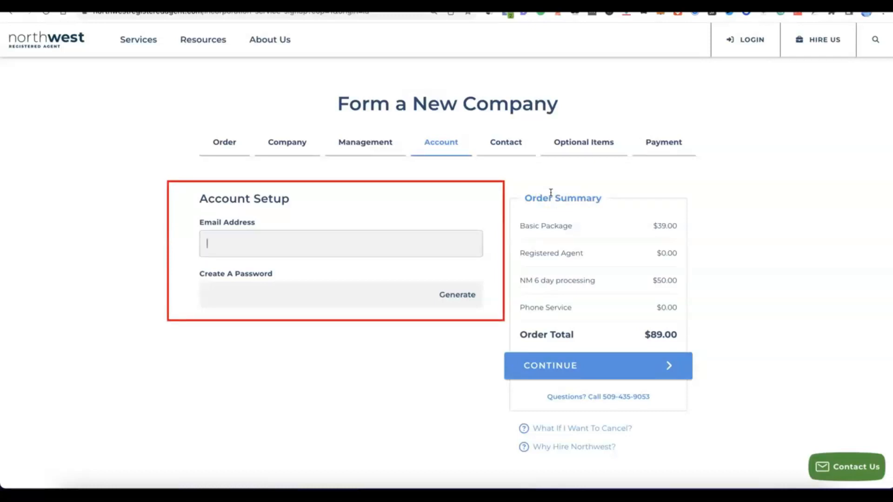
- Enter the account's email address, generate an account password, and continue to the contact details
left_click(304, 236)
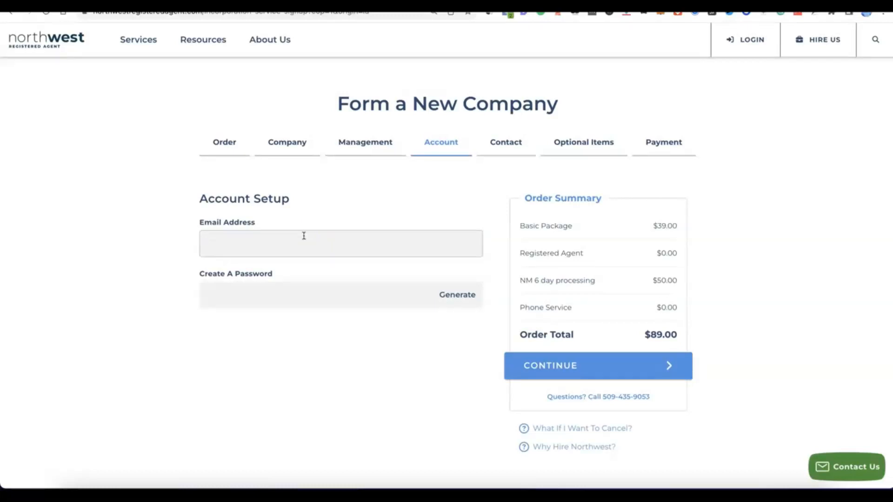
key("ctrl+v")
left_click(287, 294)
left_click(352, 298)
left_click(470, 300)
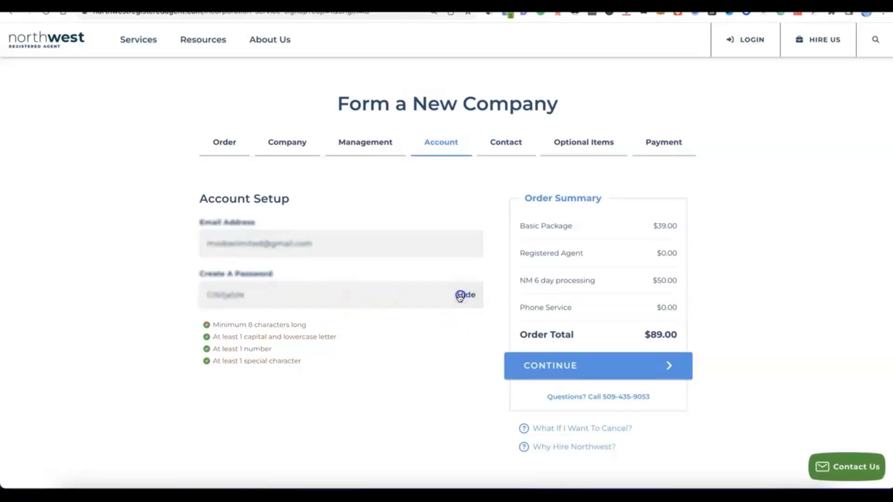
left_click(323, 335)
scroll(323, 336, "down", 1)
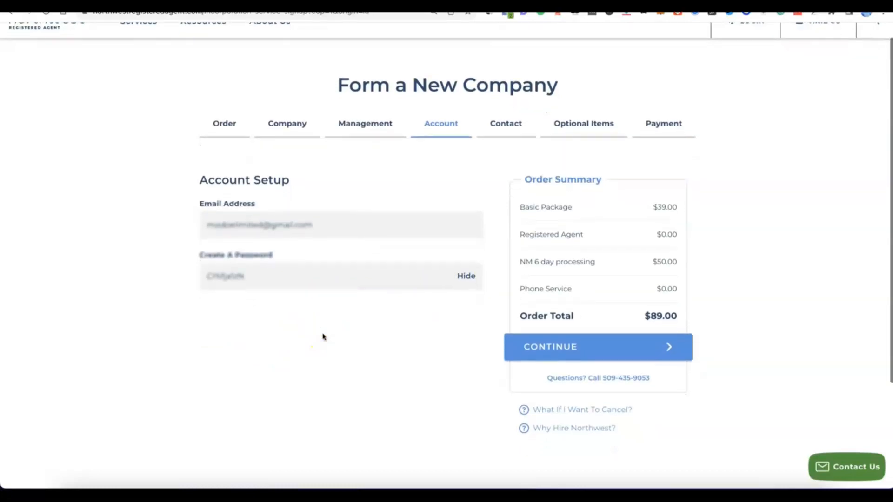
left_click(571, 359)
- Fill in the contact's name, mailing address and phone number, and continue to the optional items
left_click(227, 310)
left_click(141, 218)
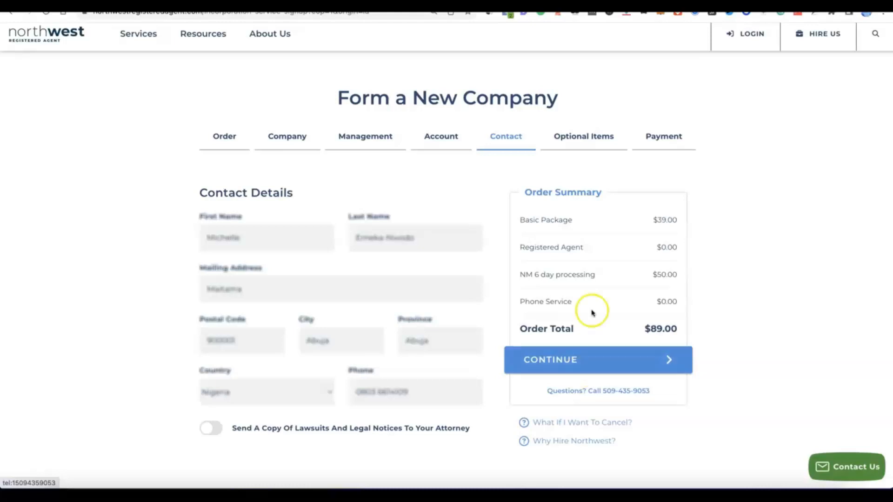
left_click(555, 368)
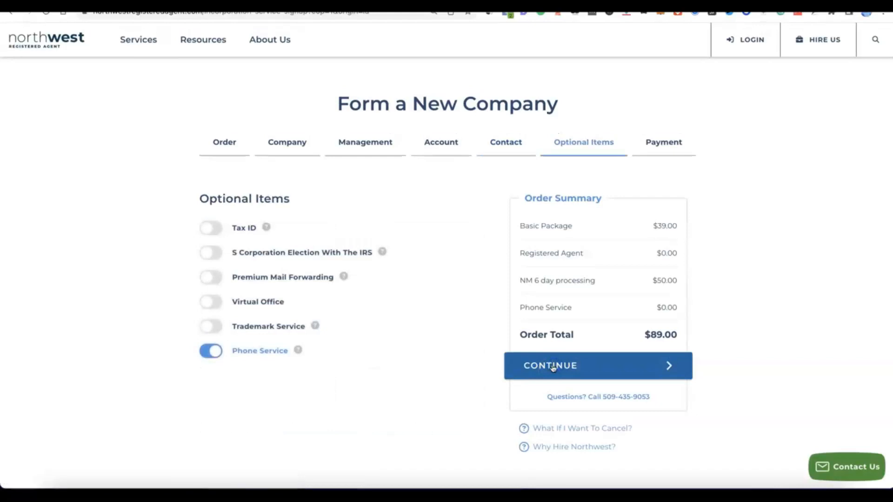
- Remove Phone Service from the optional items of the order
left_click(332, 352)
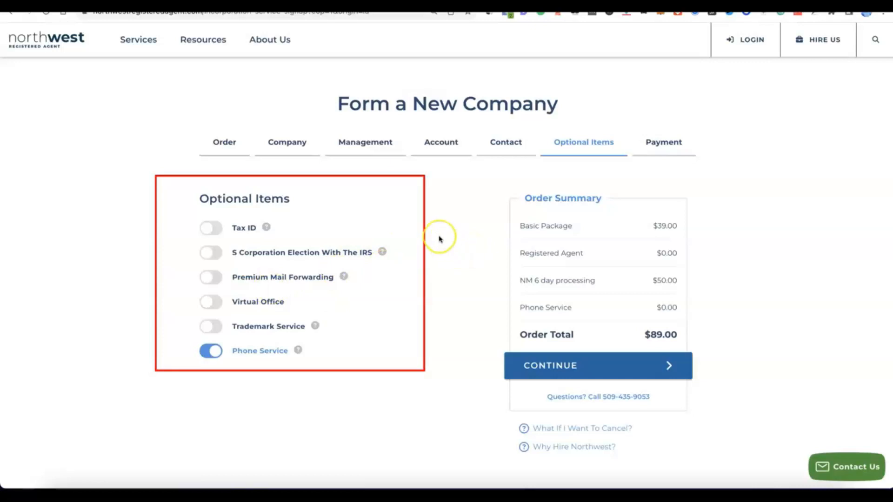
left_click(216, 353)
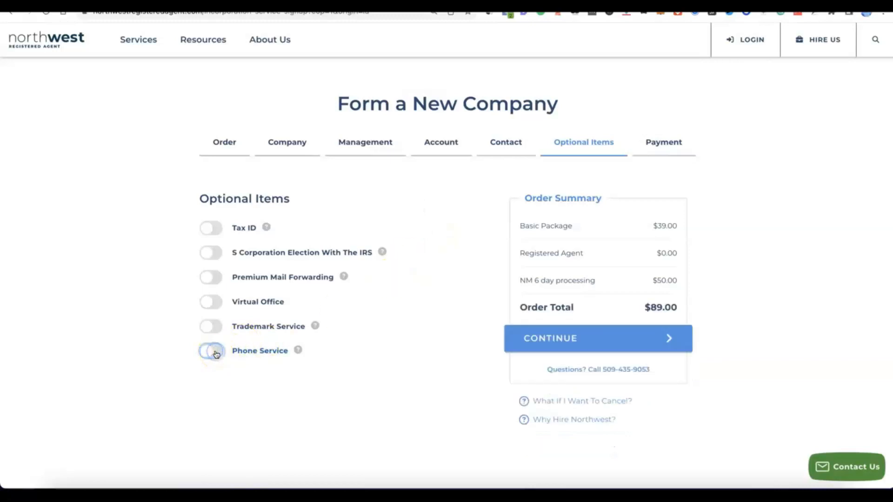
left_click(200, 353)
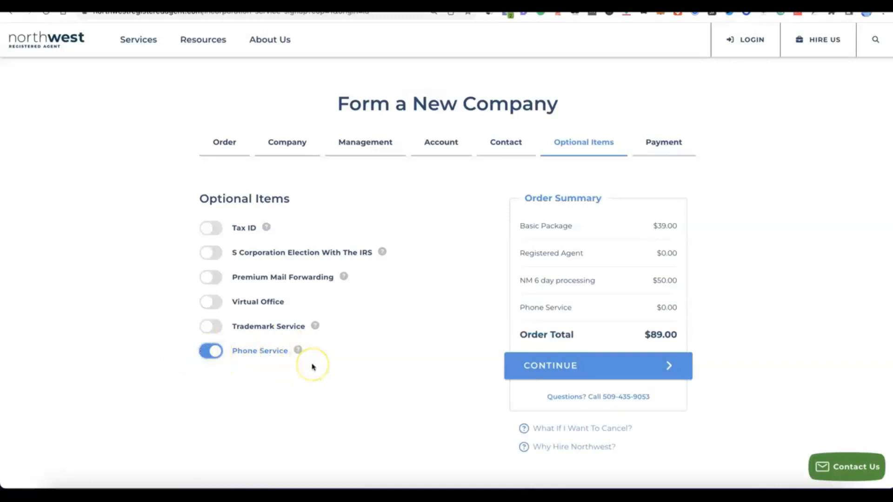
left_click(215, 354)
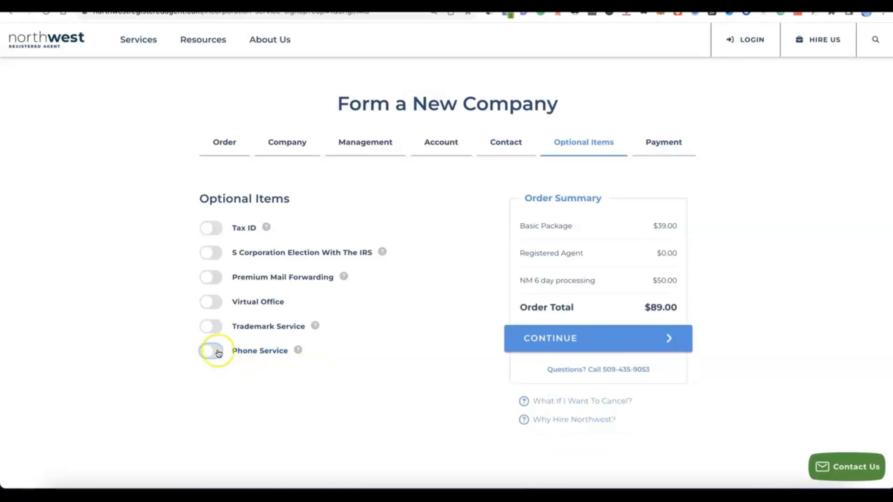
- Add the Tax ID optional item with the "Do NOT Have Social Security Number" choice
left_click(206, 227)
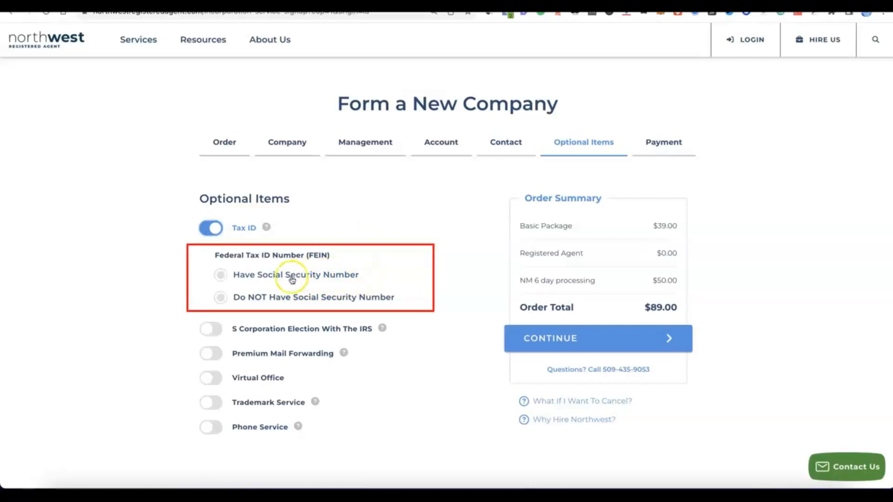
left_click(222, 274)
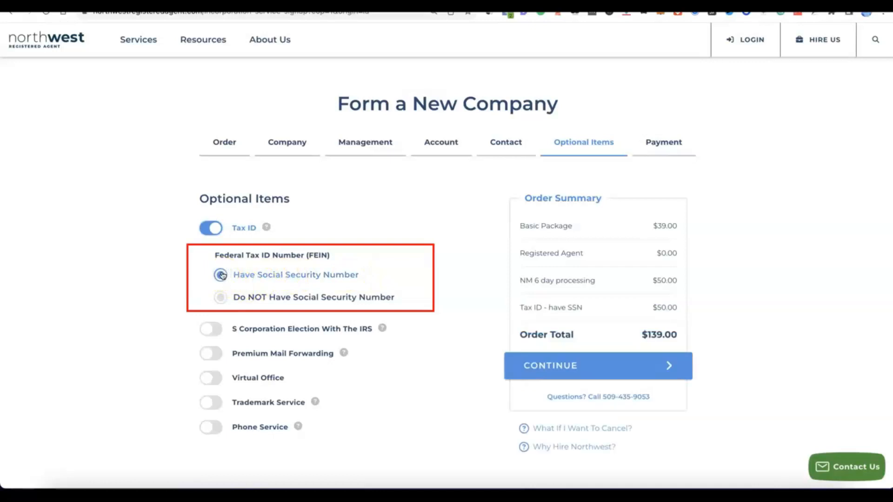
left_click(220, 298)
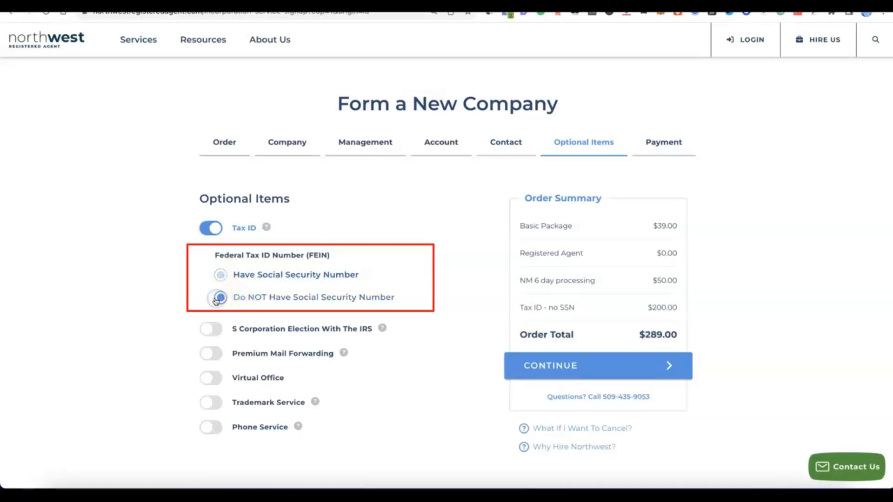
left_click(301, 302)
left_click(259, 273)
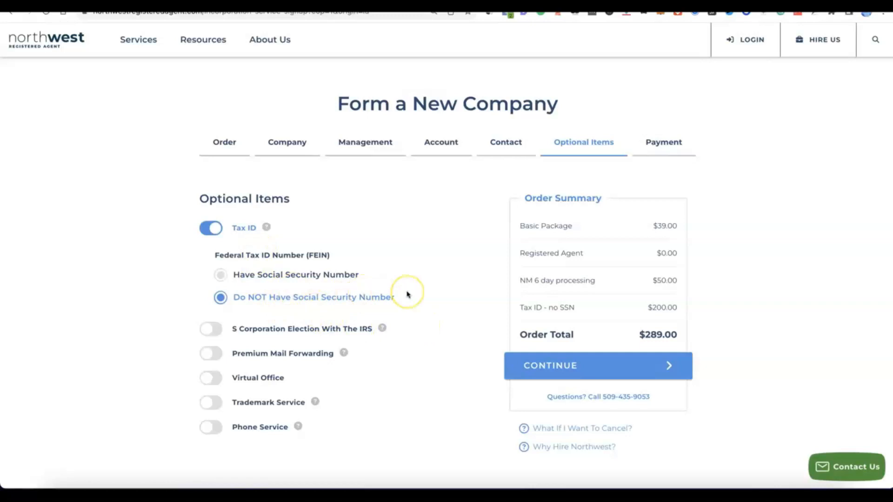
scroll(407, 294, "down", 2)
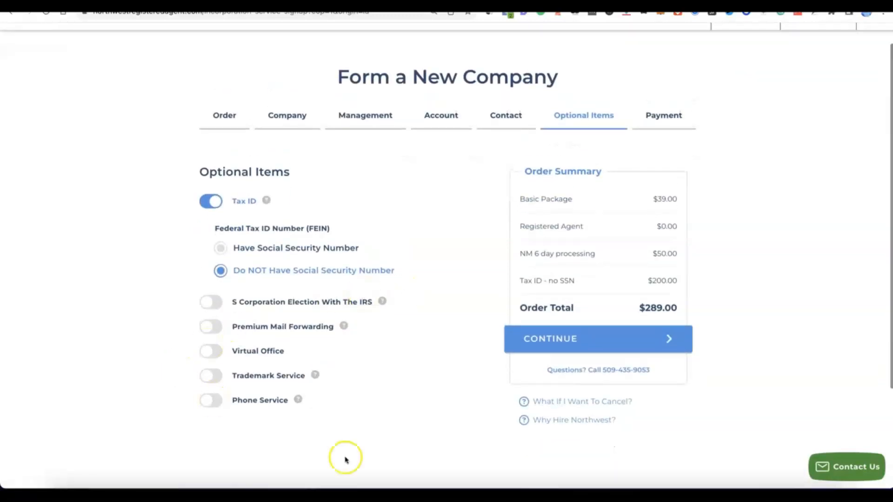
- Continue to payment, fill in the cardholder's name, card number, expiration date and CVV, and place the order
left_click(563, 340)
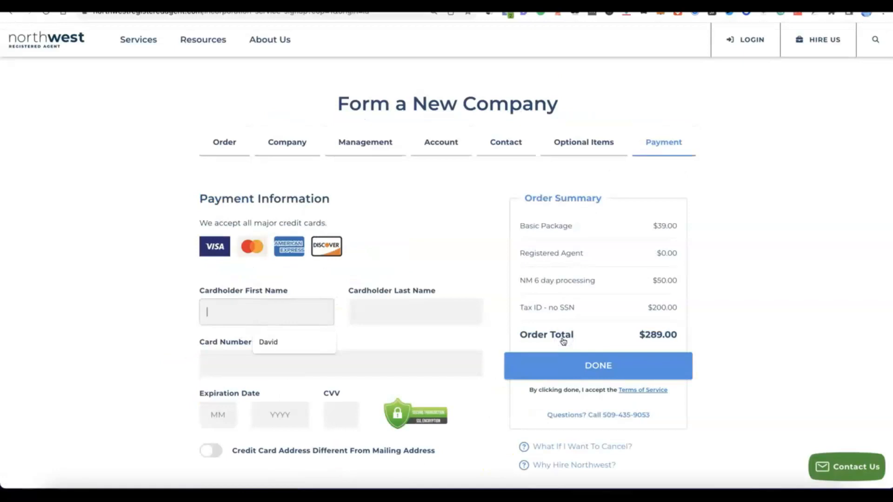
scroll(564, 311, "down", 3)
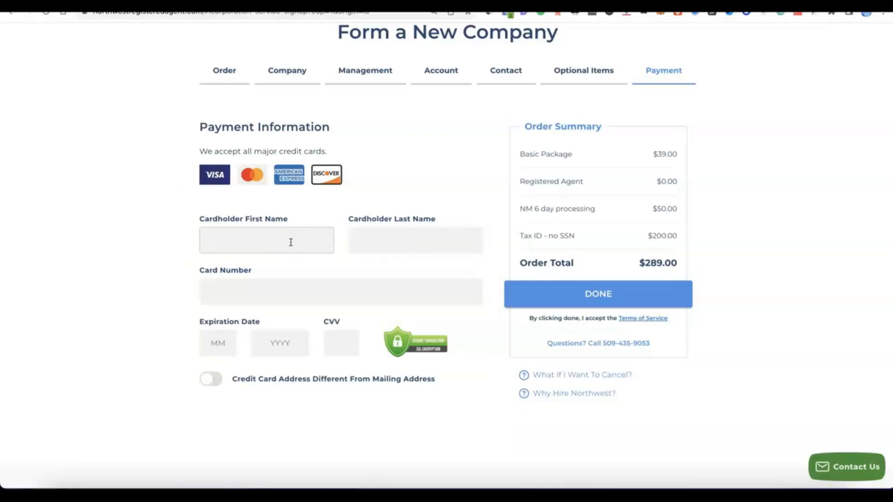
left_click(335, 232)
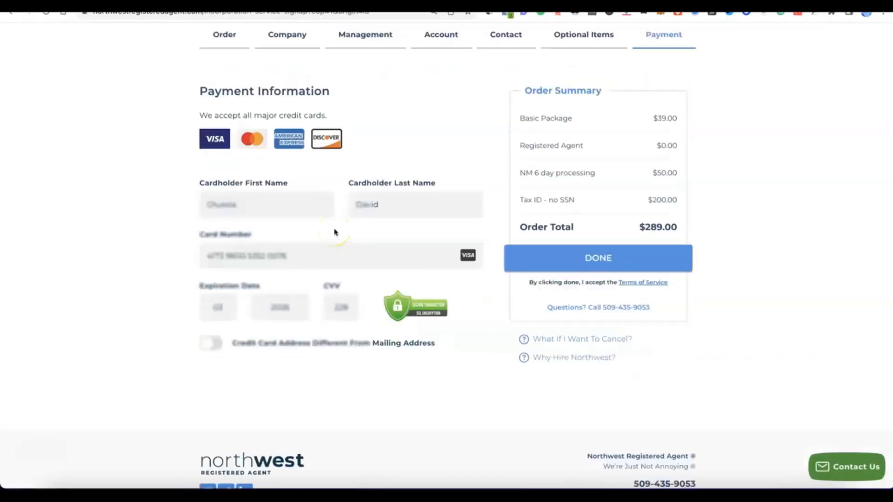
left_click(566, 259)
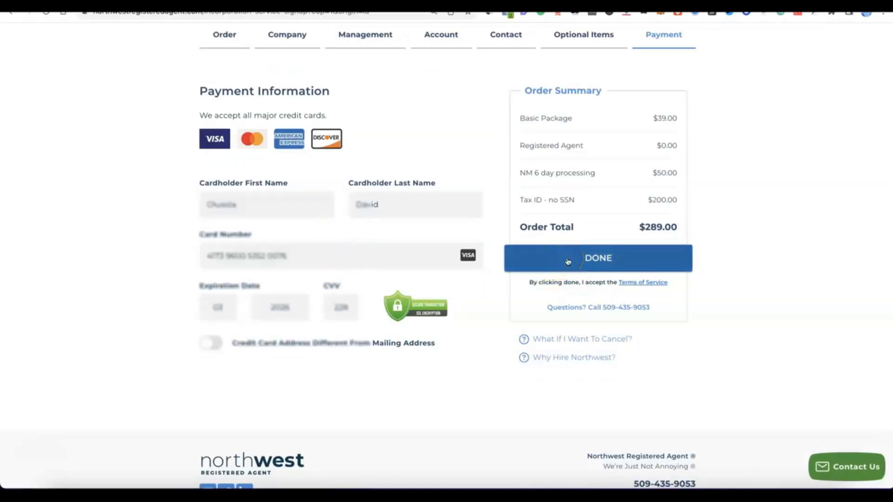
left_click(569, 261)
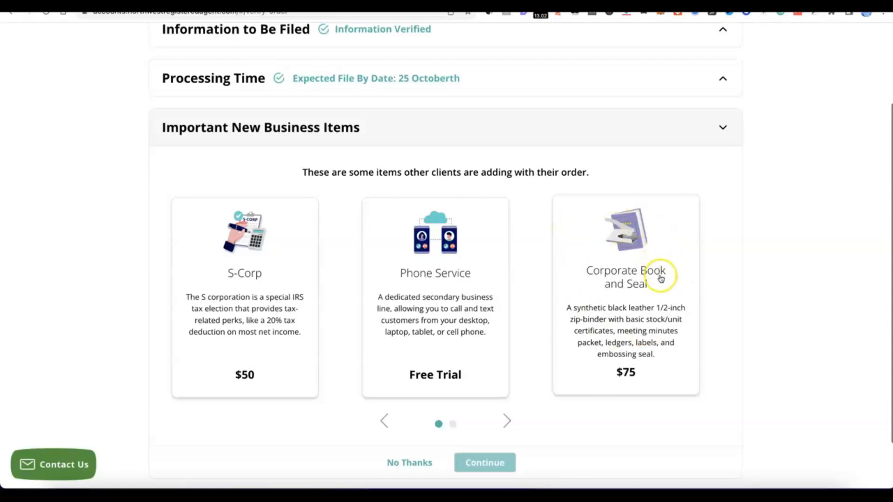
- Decline the additional new business items and submit the verified order for Modoe
scroll(548, 251, "down", 1)
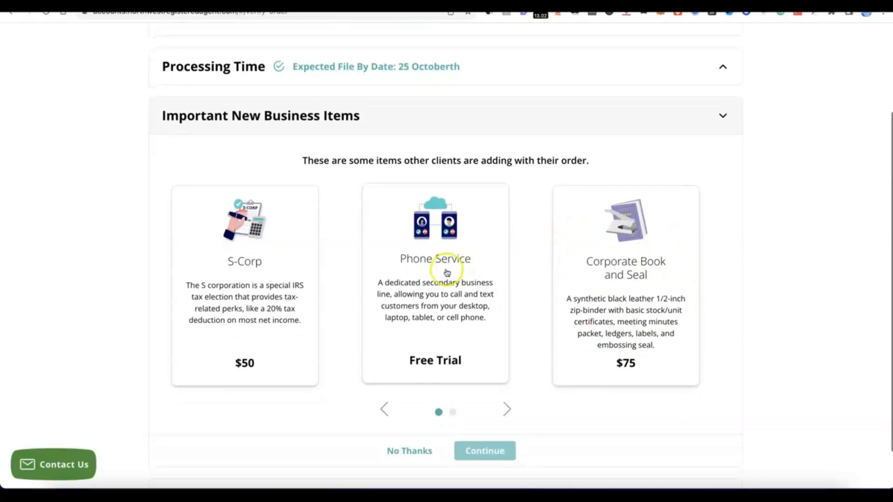
scroll(464, 291, "down", 2)
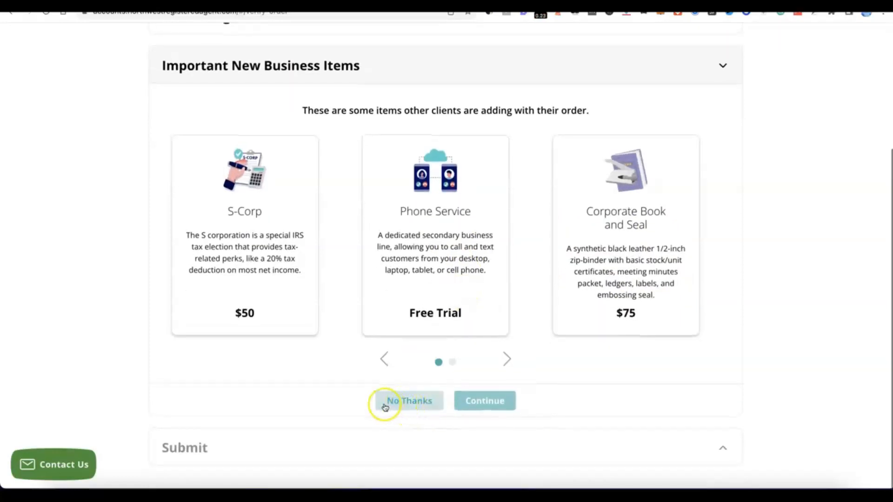
left_click(416, 401)
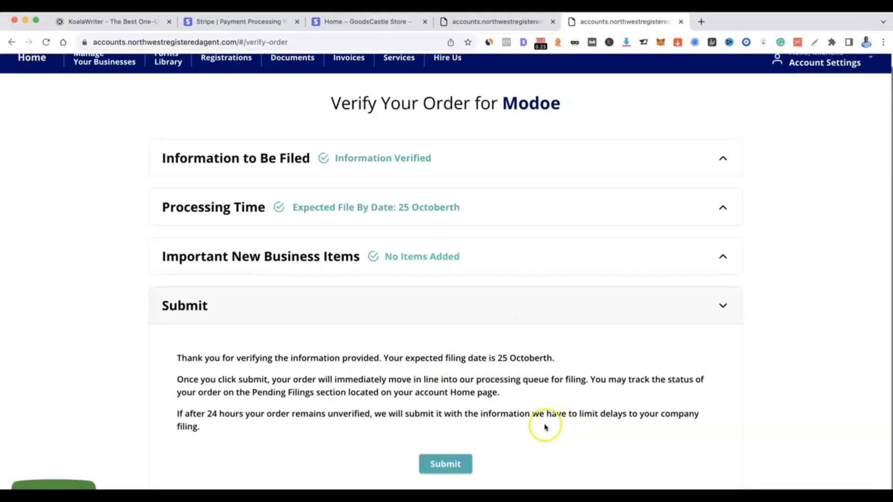
left_click(447, 464)
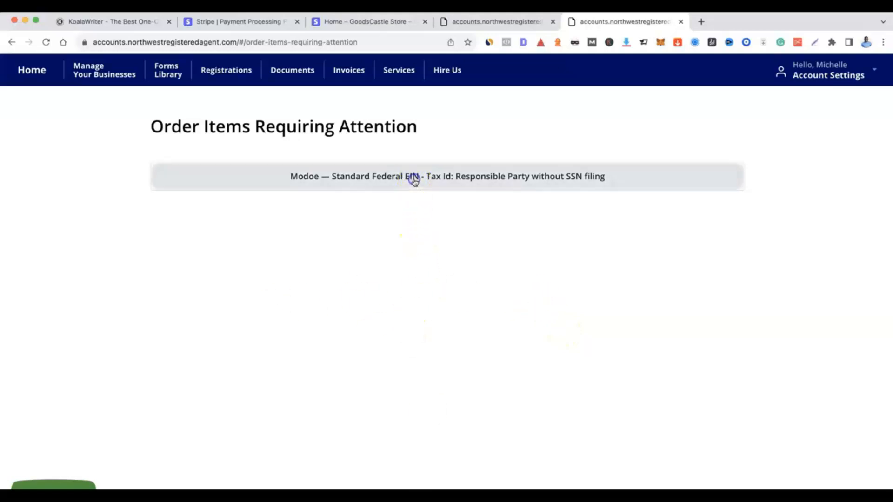
- Open the Standard Federal EIN item requiring attention and choose the existing contact as the responsible party
left_click(412, 175)
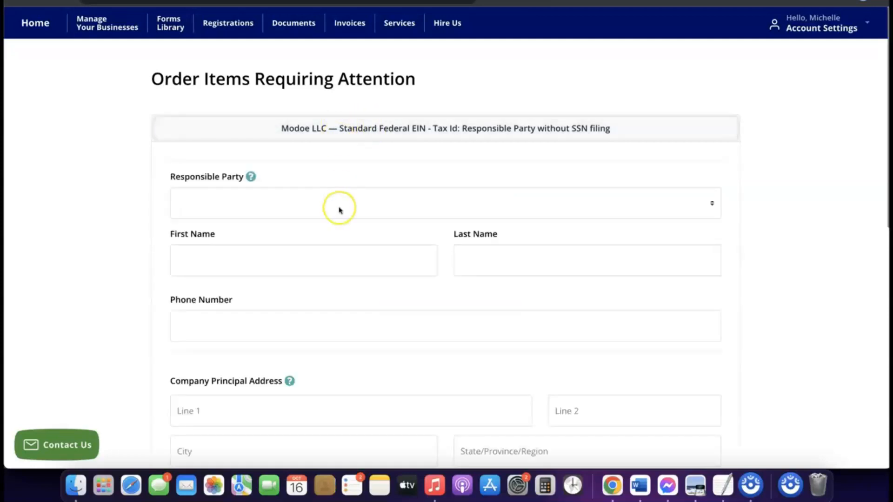
scroll(339, 207, "down", 3)
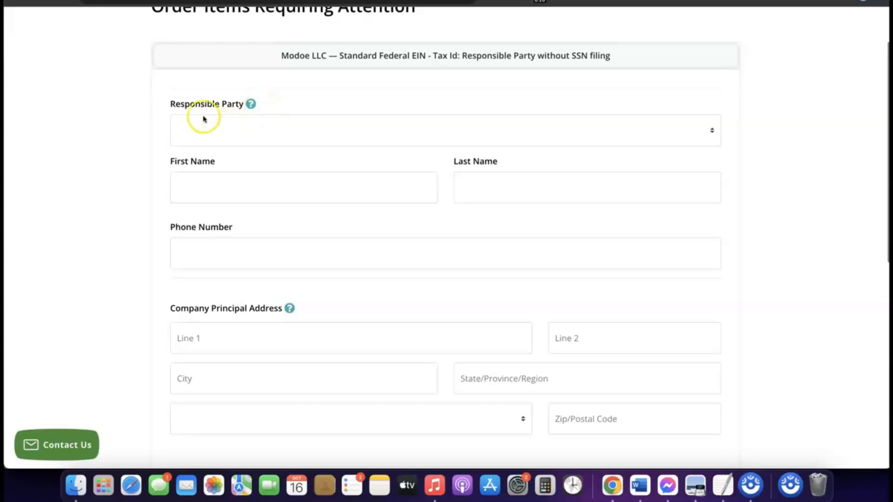
left_click(246, 125)
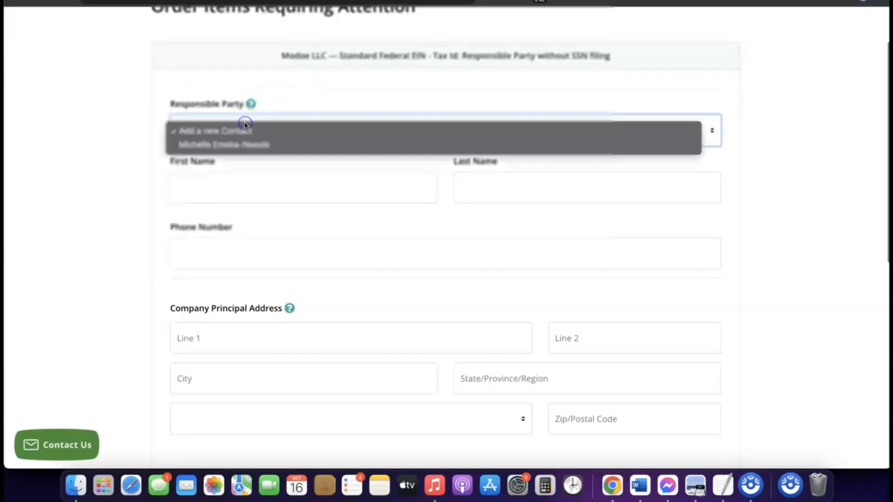
left_click(235, 146)
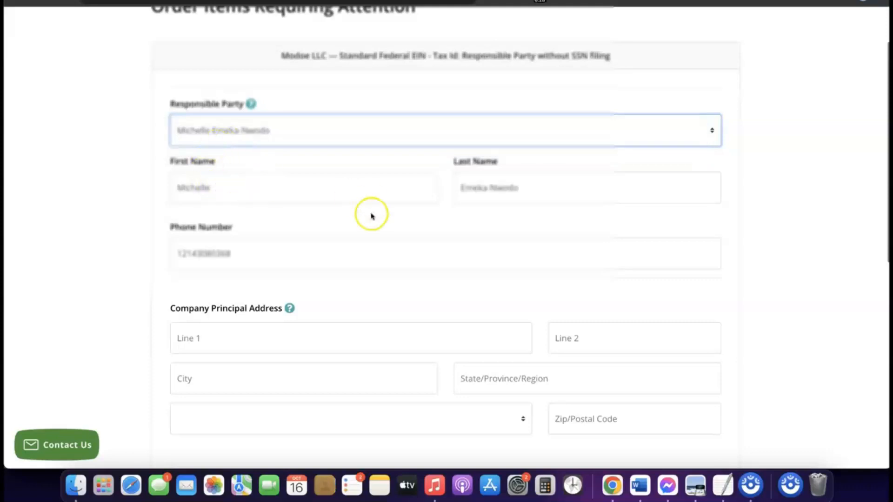
- Fill in the company principal address in the Tax ID form with the company's New Mexico address
scroll(370, 219, "down", 3)
scroll(371, 219, "down", 1)
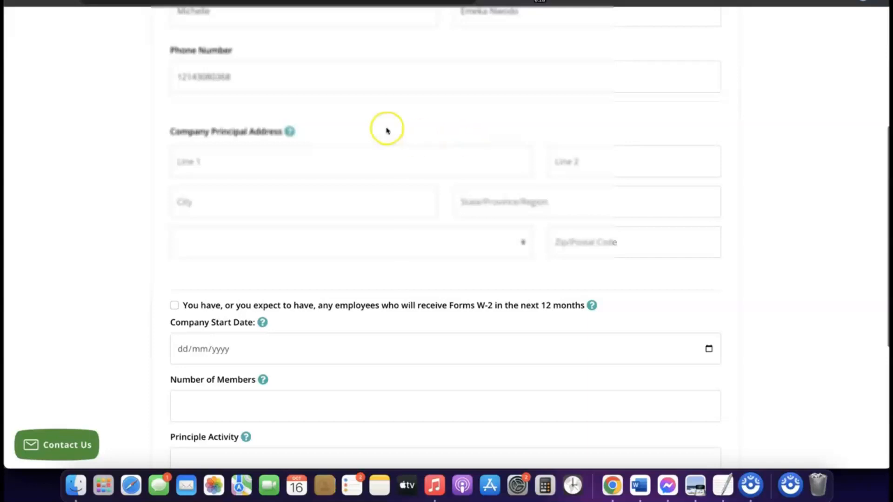
scroll(384, 127, "down", 2)
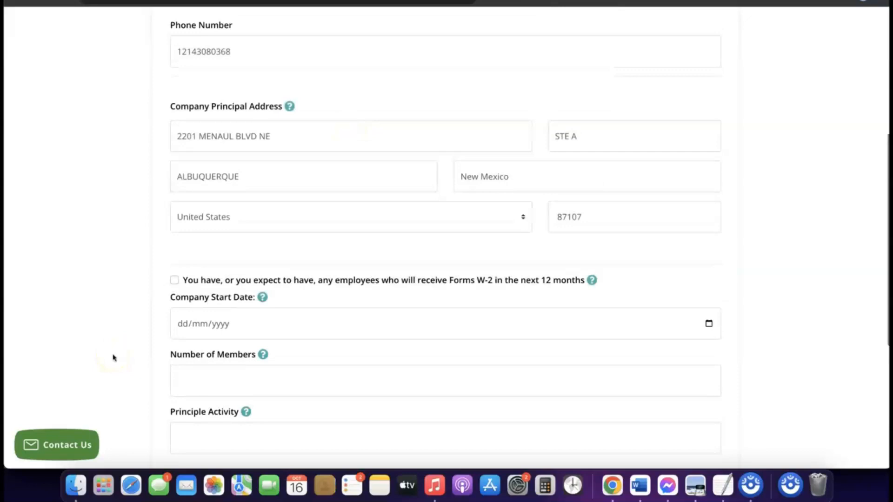
- Set the company start date to 16/01/2024
scroll(255, 329, "down", 1)
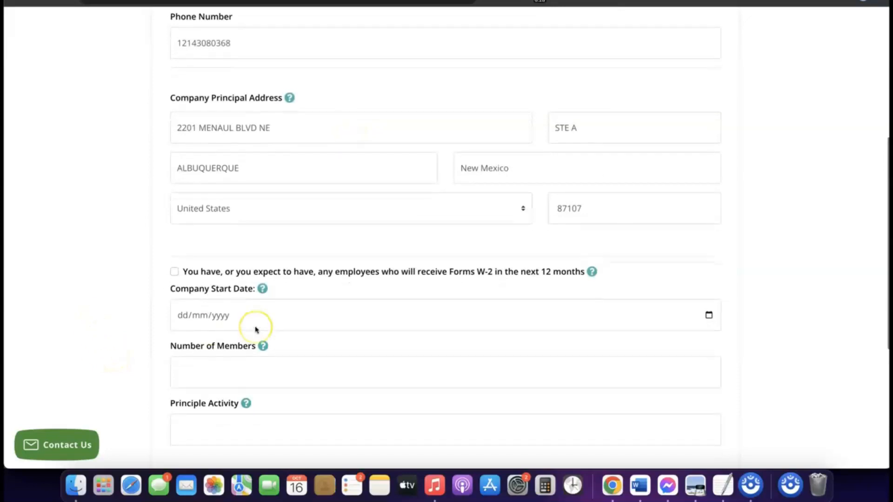
scroll(255, 330, "down", 1)
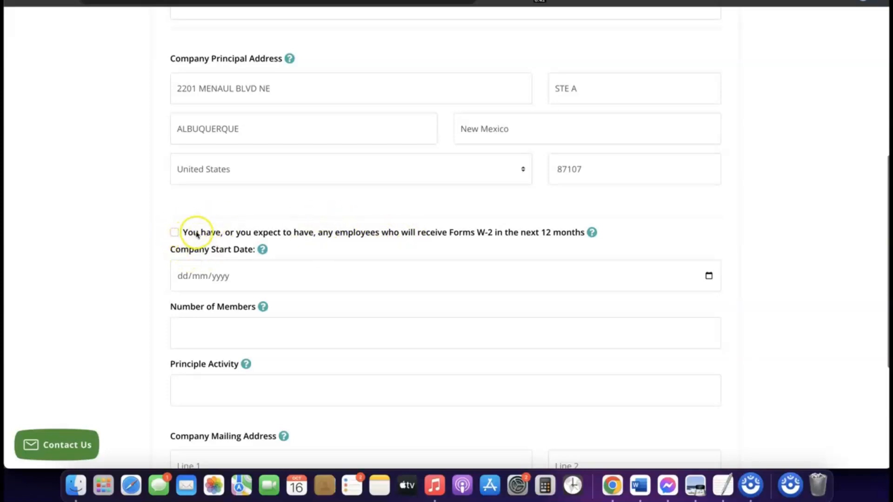
scroll(190, 235, "down", 1)
scroll(214, 223, "down", 2)
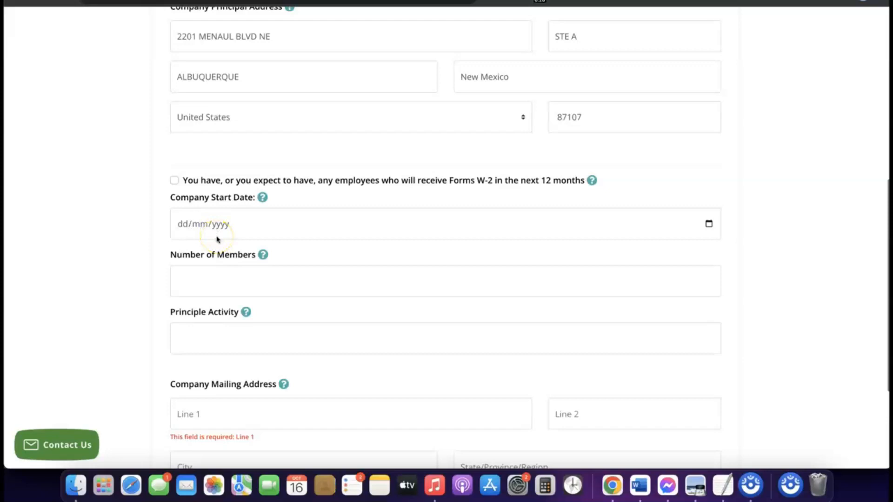
left_click(213, 225)
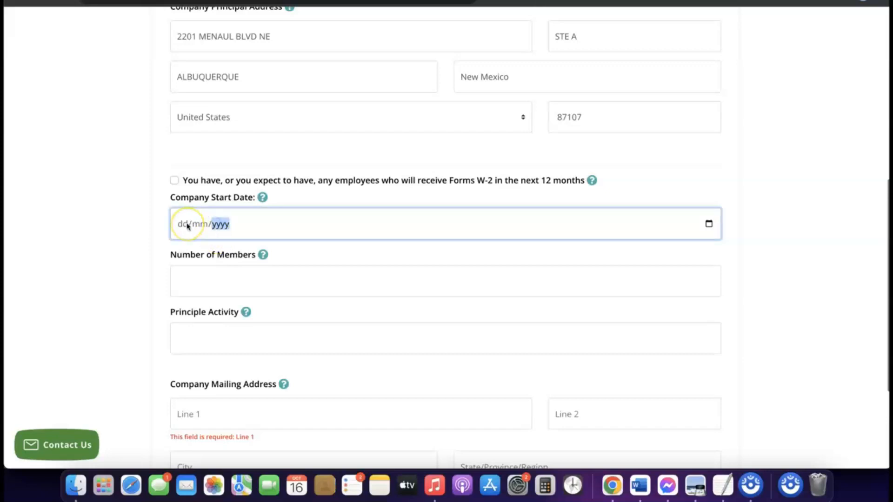
left_click(260, 199)
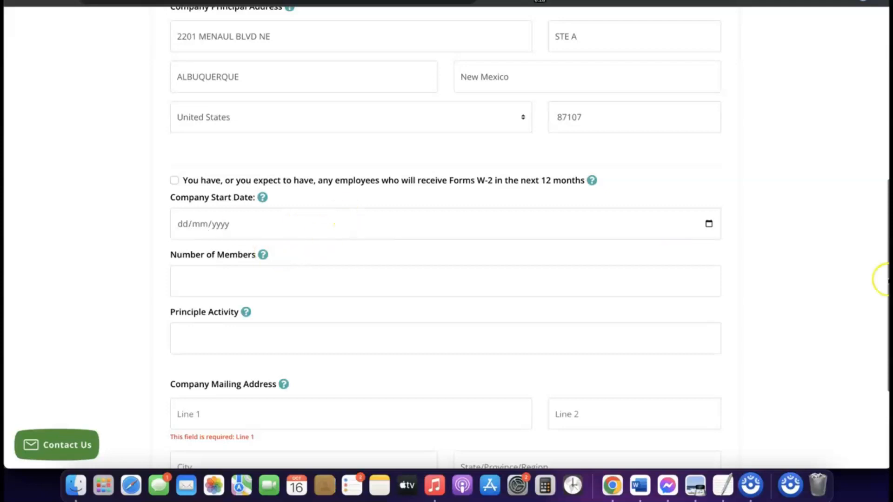
left_click(709, 224)
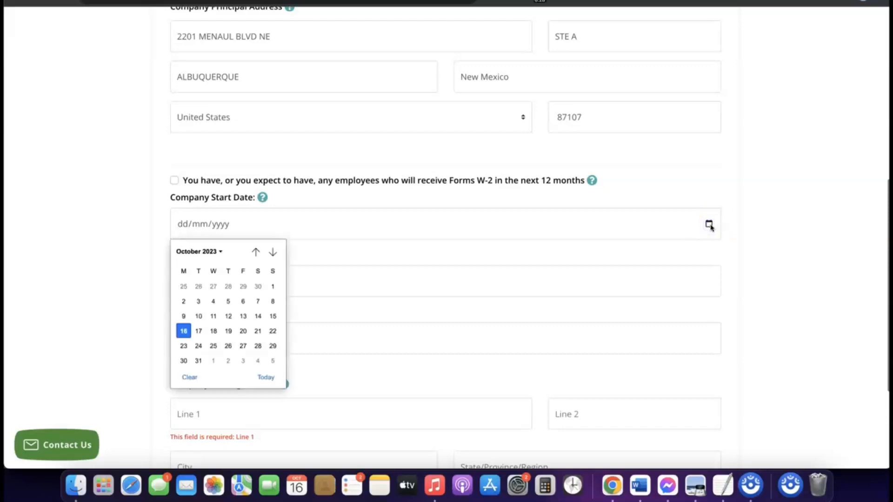
left_click(219, 251)
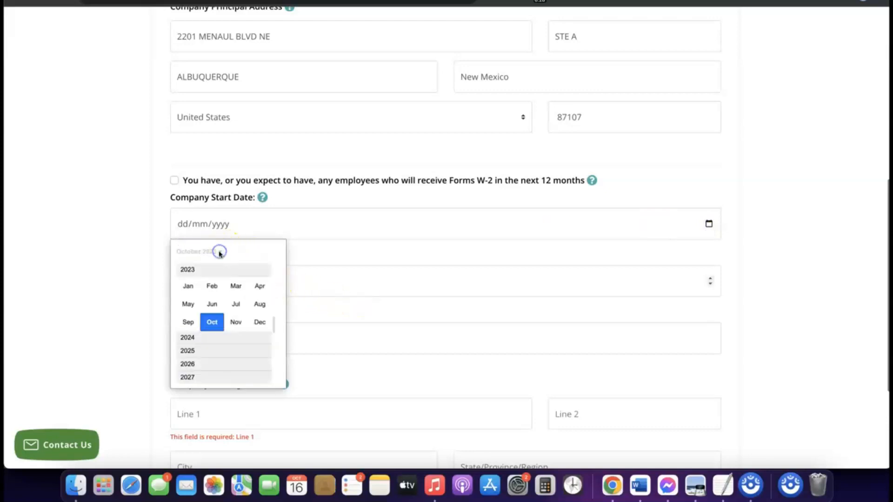
left_click(194, 338)
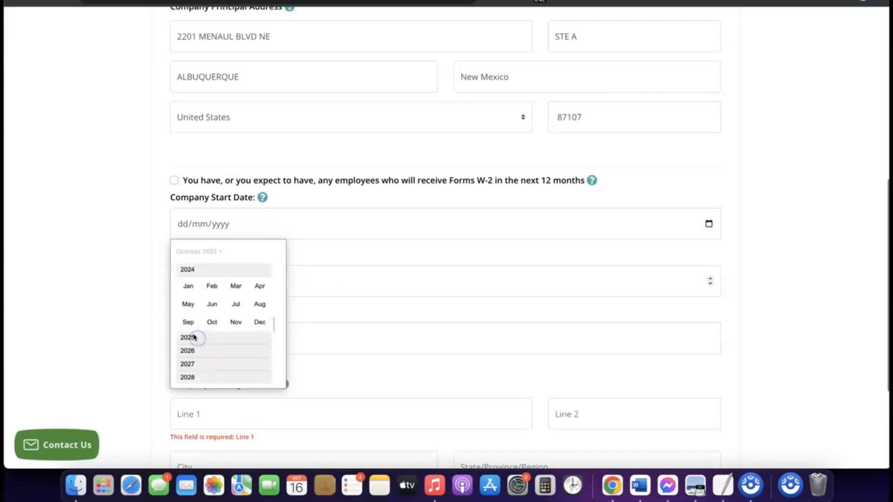
left_click(188, 286)
left_click(188, 289)
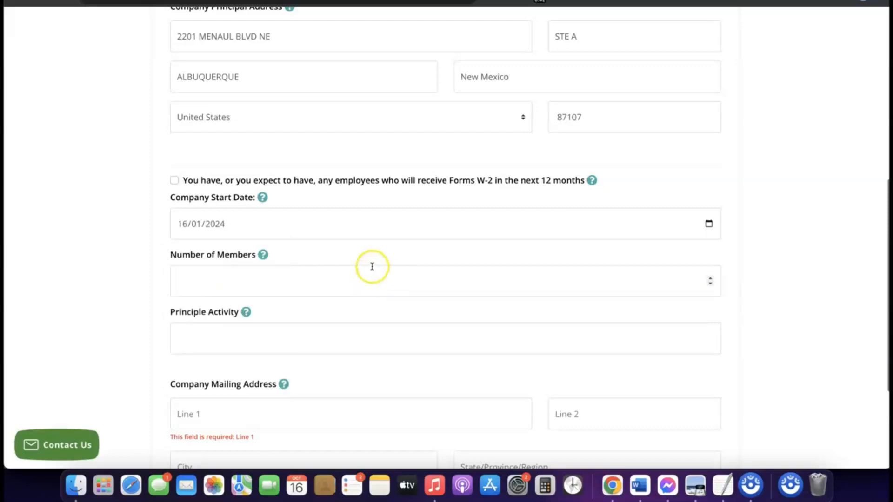
- Set the number of members to 1 and enter eCommerce as the principle activity
scroll(372, 267, "down", 1)
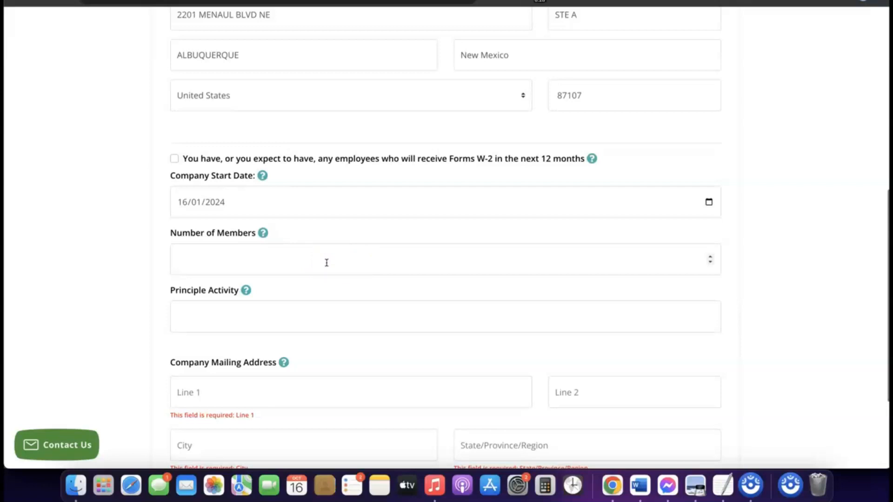
left_click(308, 259)
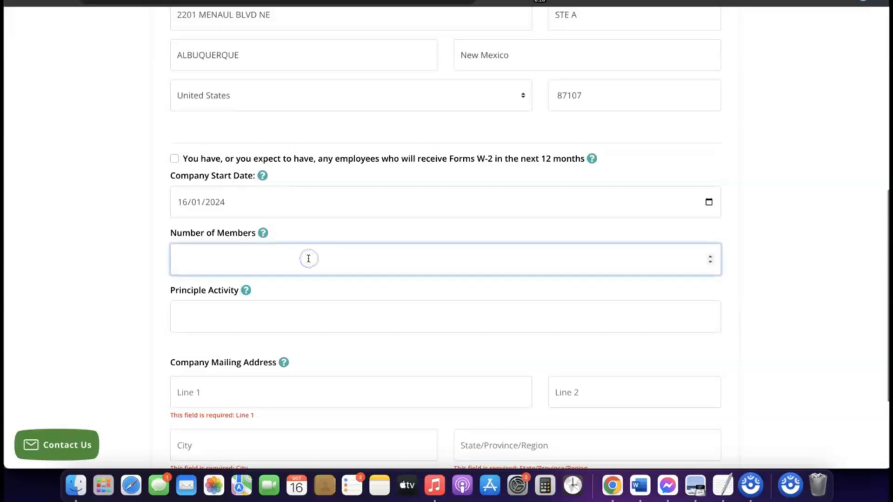
type("2")
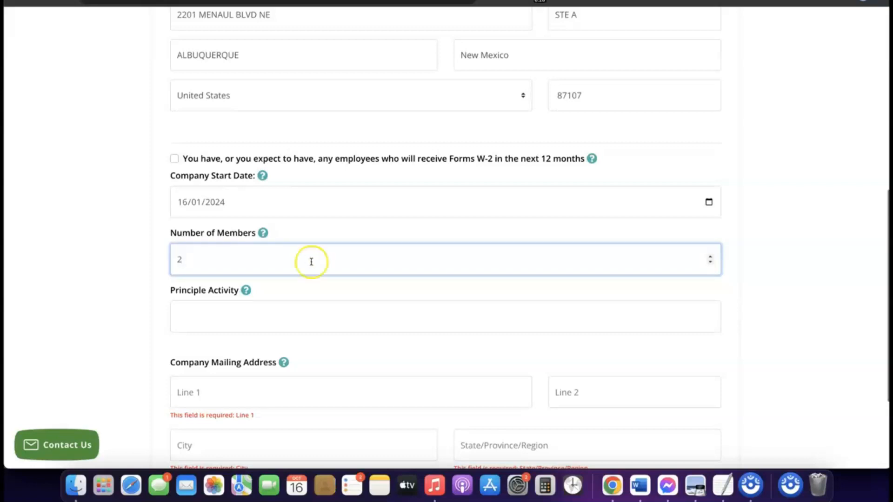
scroll(311, 261, "down", 2)
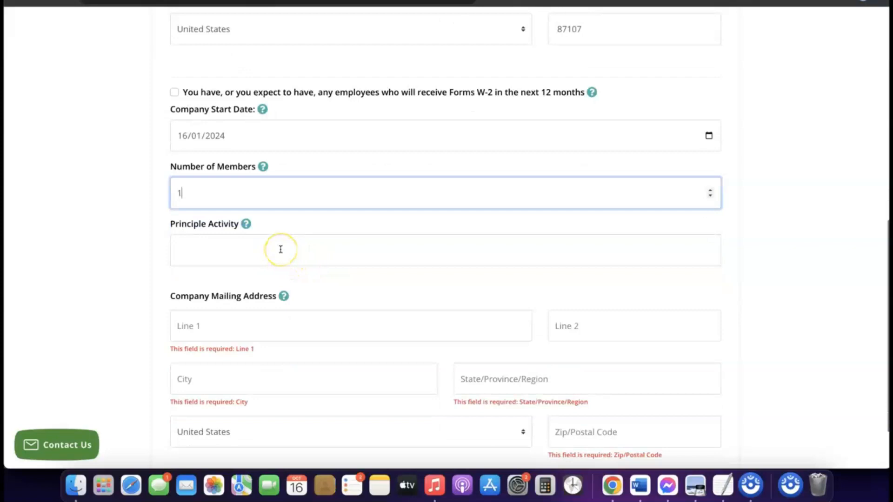
left_click(280, 248)
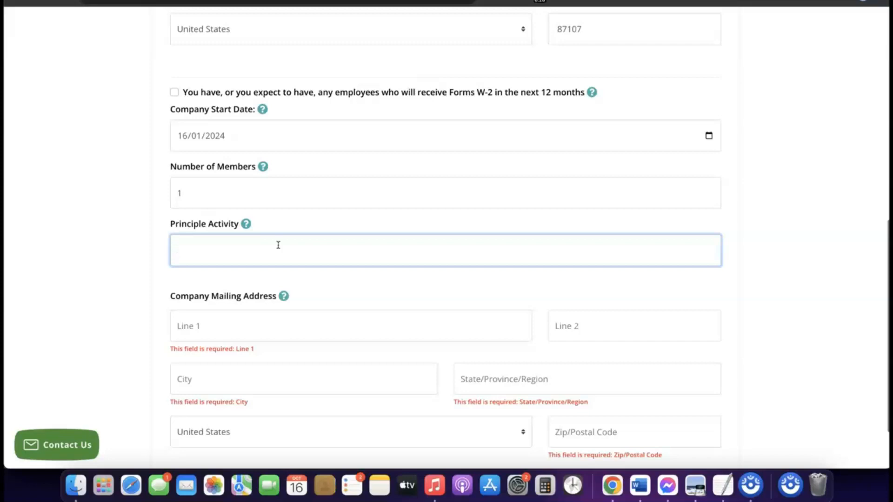
type("eCommerce")
- Copy the street line of the company principal address for use in Line 1 of the company mailing address
scroll(235, 223, "up", 1)
scroll(251, 264, "down", 3)
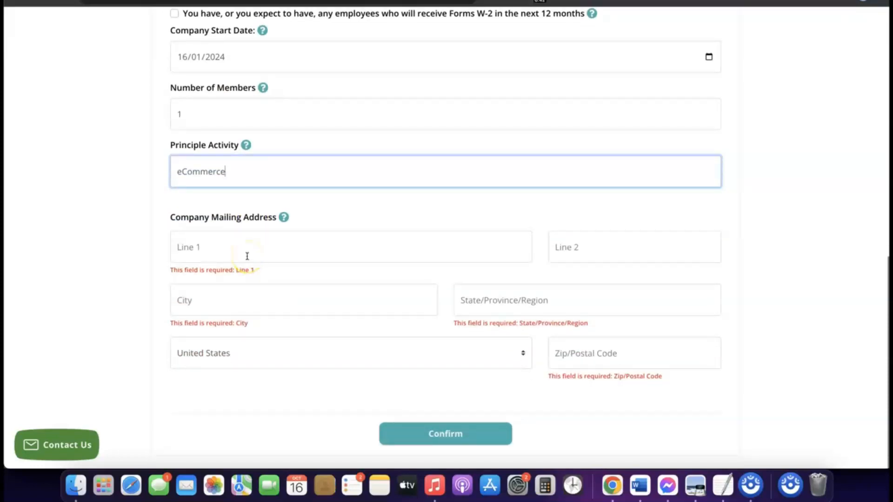
scroll(247, 256, "up", 7)
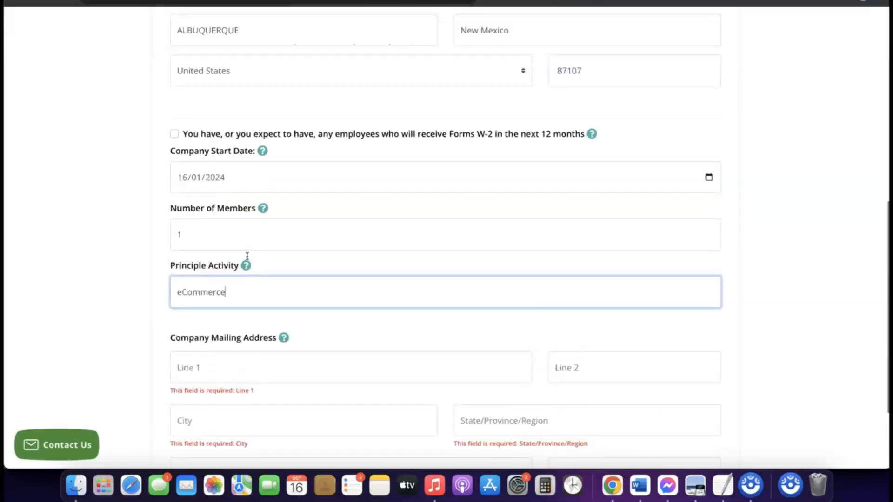
scroll(247, 256, "down", 7)
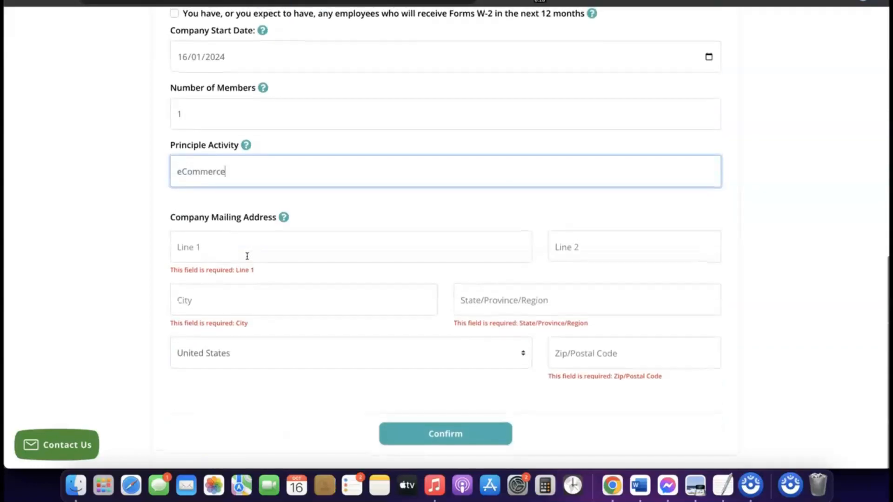
scroll(248, 262, "up", 6)
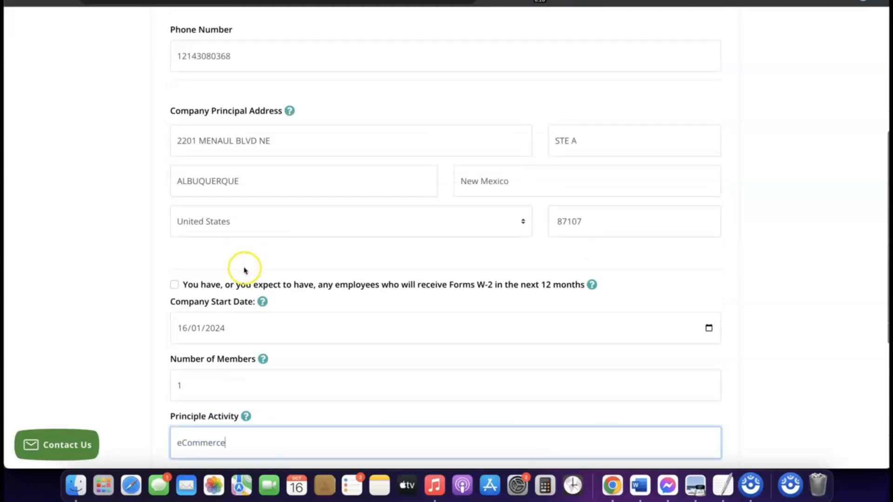
triple_click(247, 141)
right_click(247, 141)
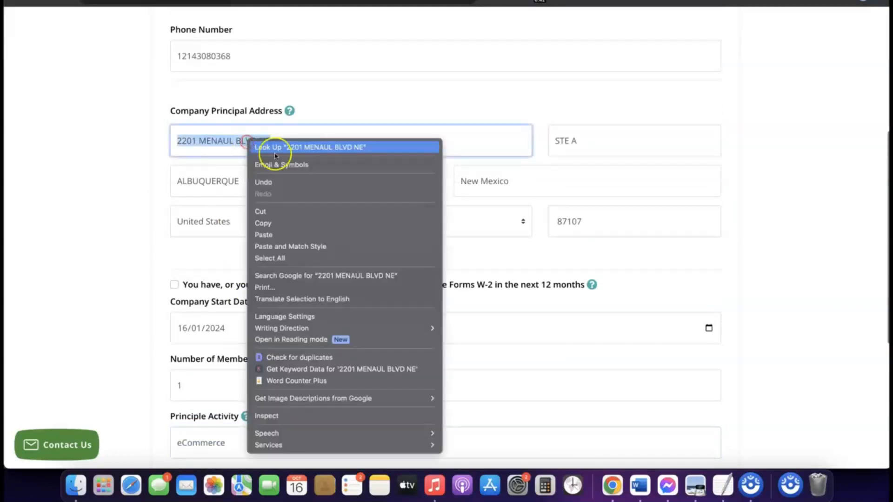
left_click(275, 222)
scroll(275, 227, "down", 2)
scroll(275, 226, "down", 4)
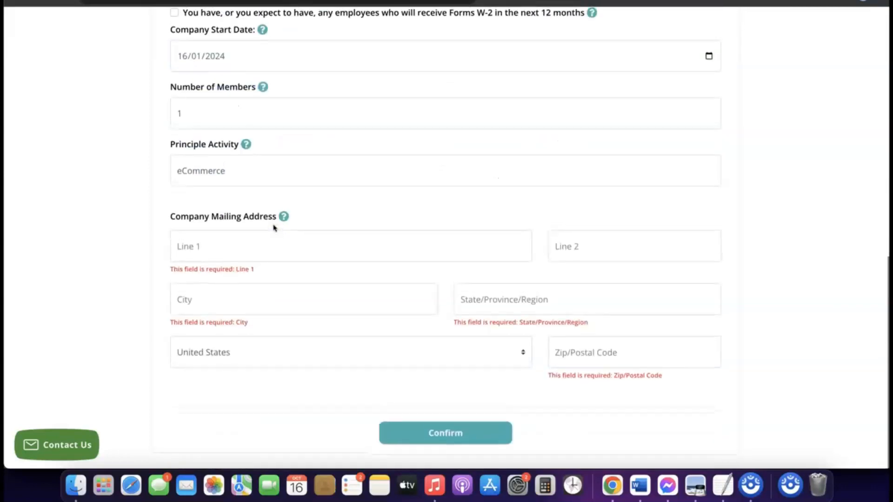
left_click(229, 247)
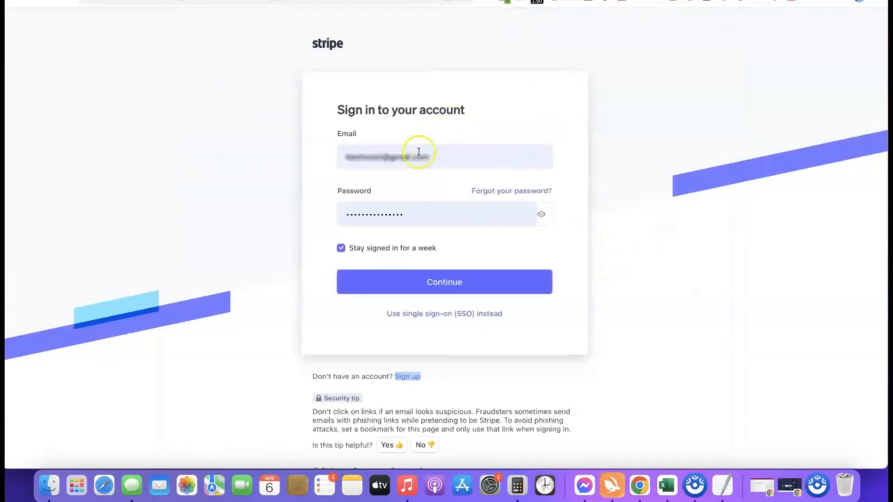
- Switch to Stripe, sign in with the saved credentials, and create a new account named Affiliate Blueprint with United States as the country of operation
left_click(429, 284)
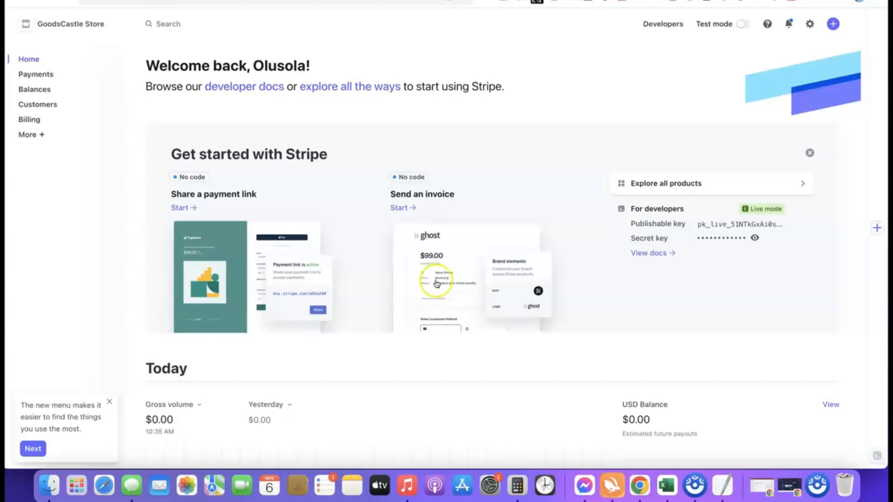
left_click(115, 25)
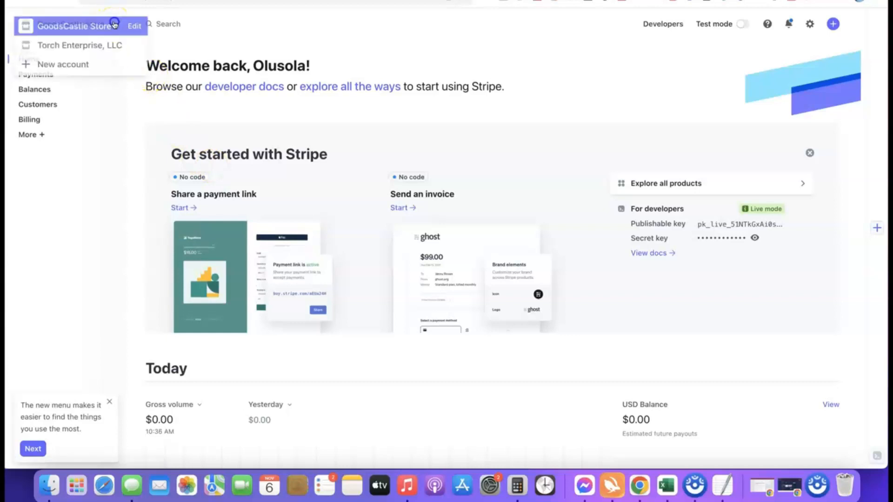
left_click(70, 65)
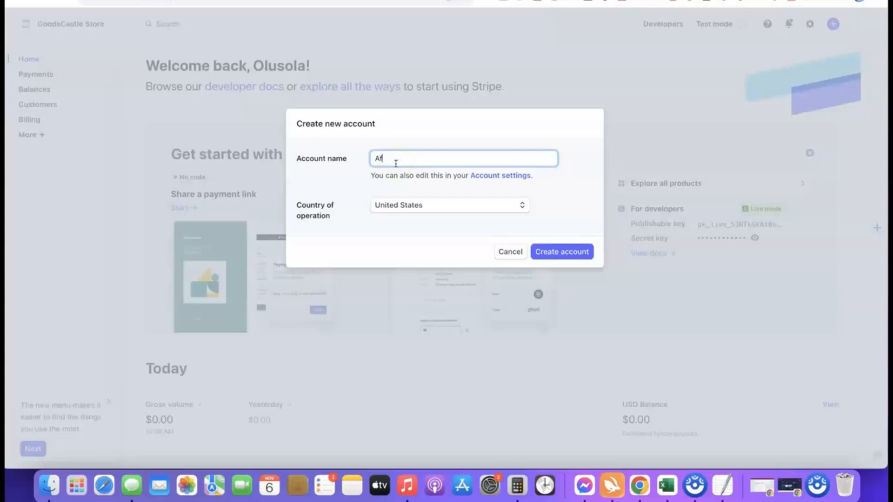
type("liate Blueprint")
left_click(367, 184)
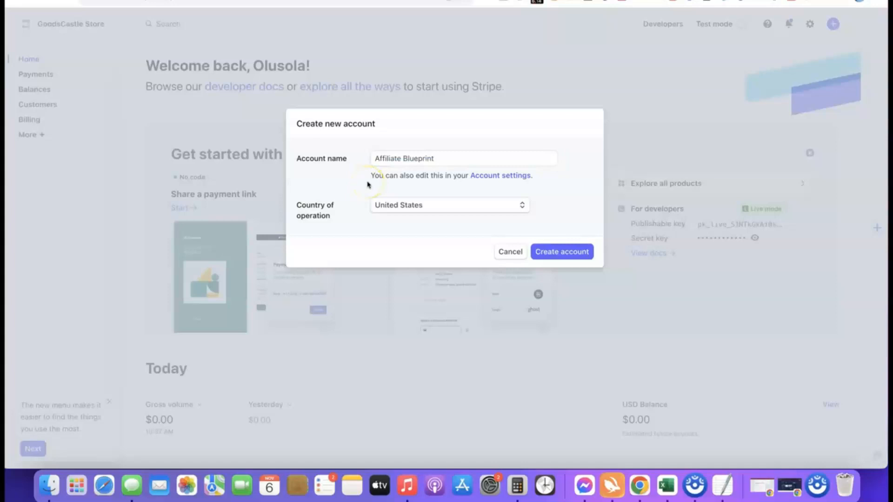
left_click(557, 254)
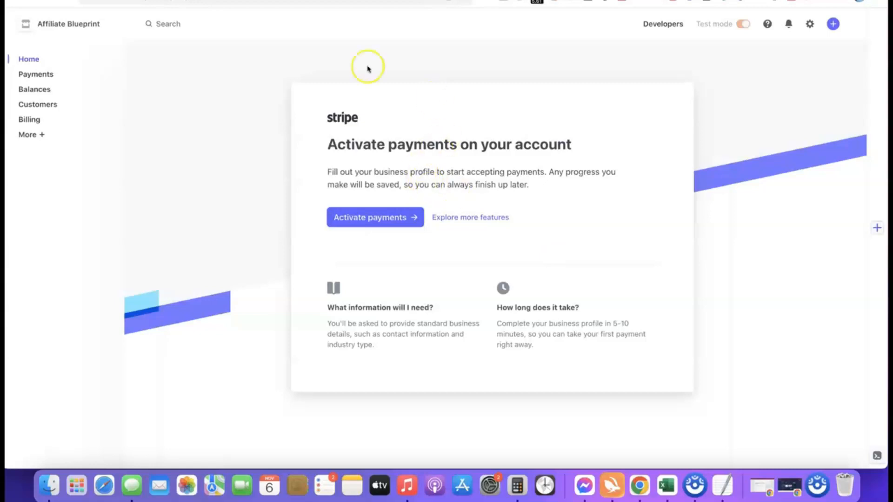
- Start activating payments and submit the business type as Company with the Sole proprietorship structure, located in the United States
left_click(369, 218)
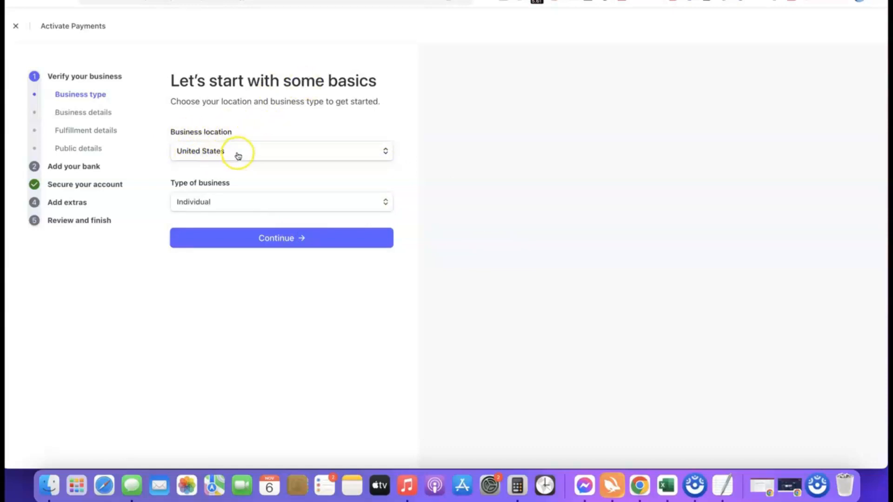
mouse_move(231, 181)
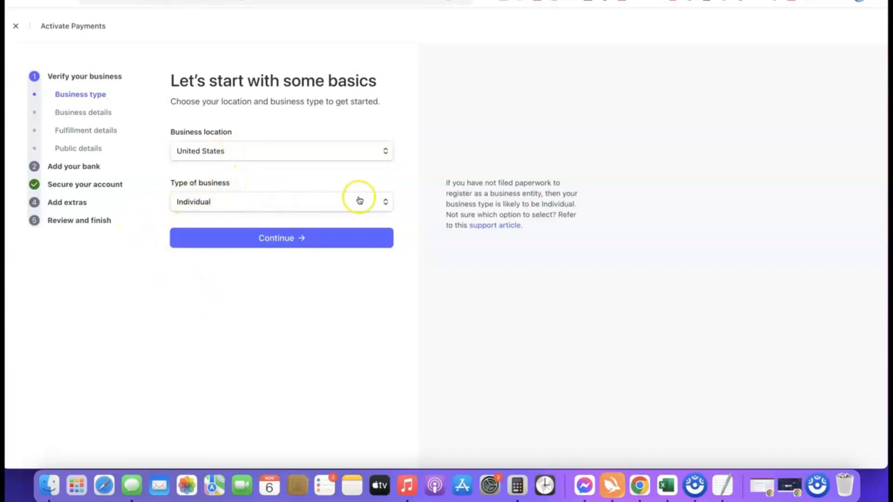
left_click(384, 203)
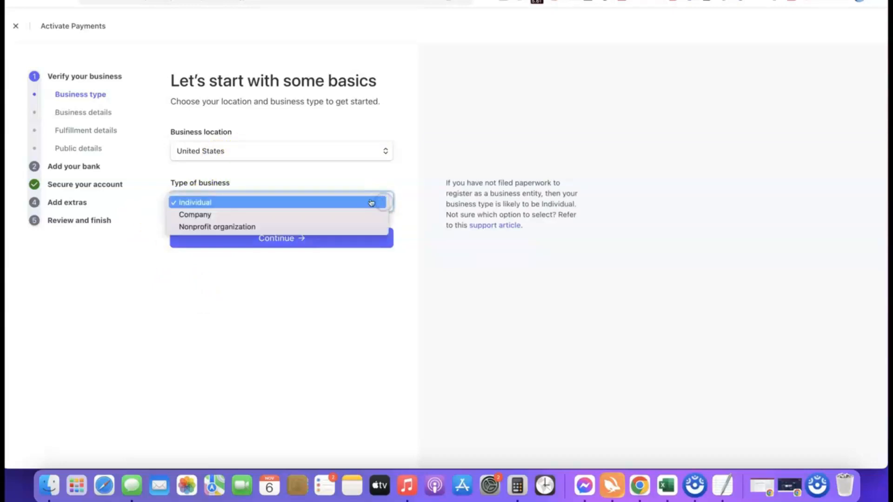
left_click(203, 216)
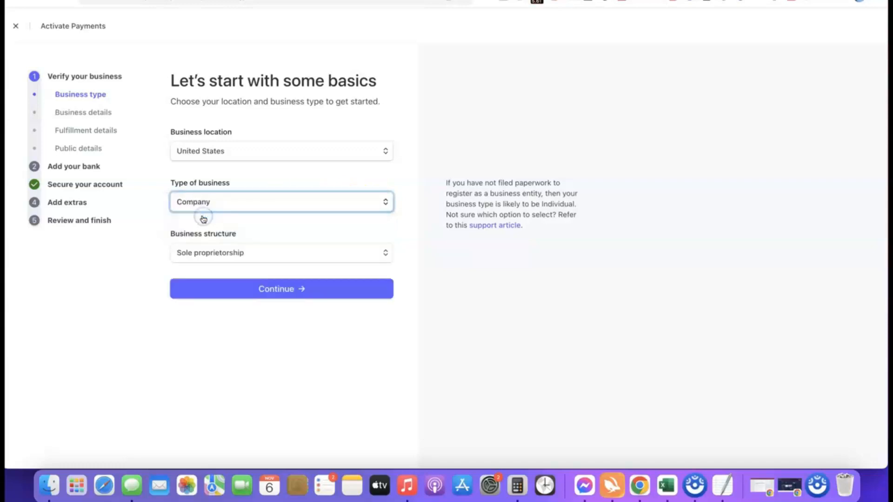
left_click(261, 254)
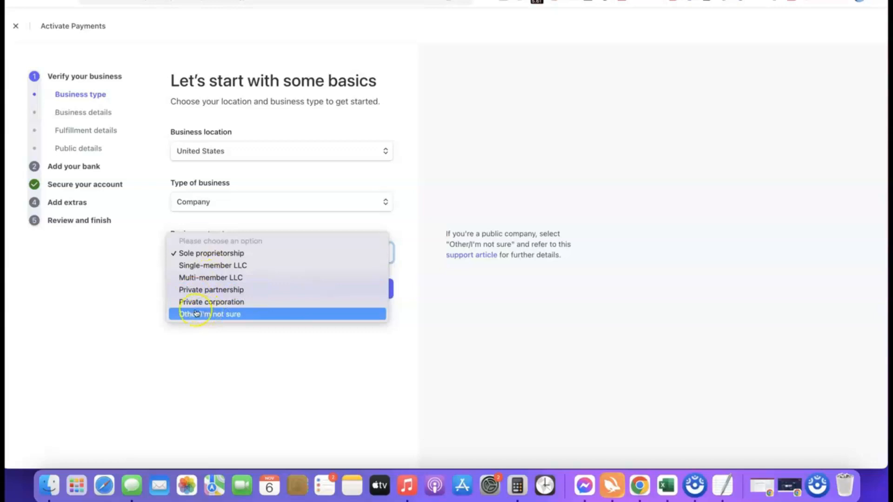
left_click(194, 254)
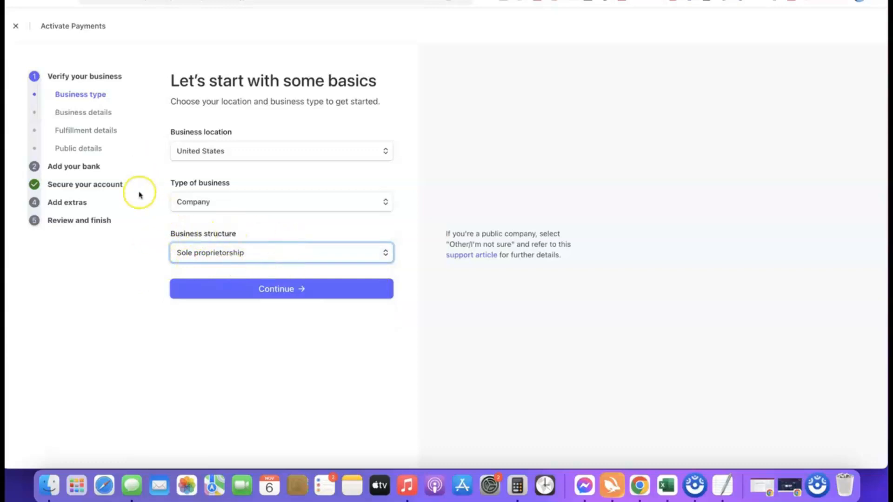
left_click(280, 289)
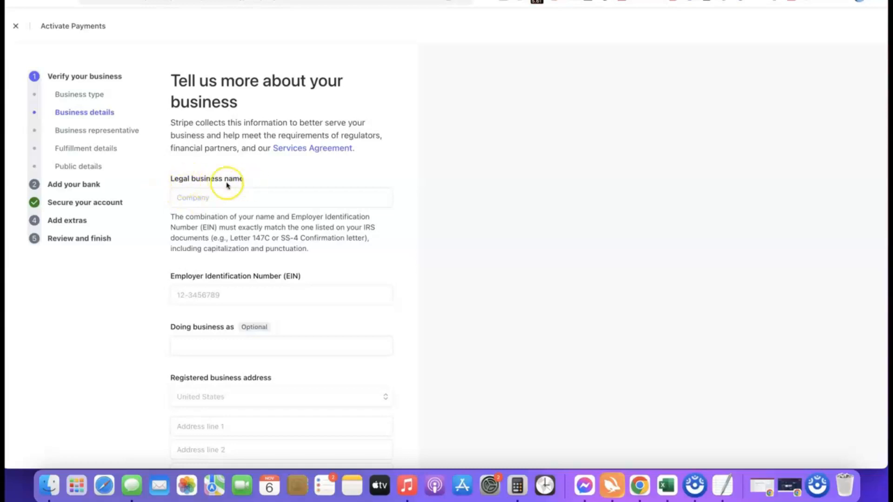
- Enter Torch Enterprise LLC as the legal business name and fill in the company's Employer Identification Number
left_click(224, 196)
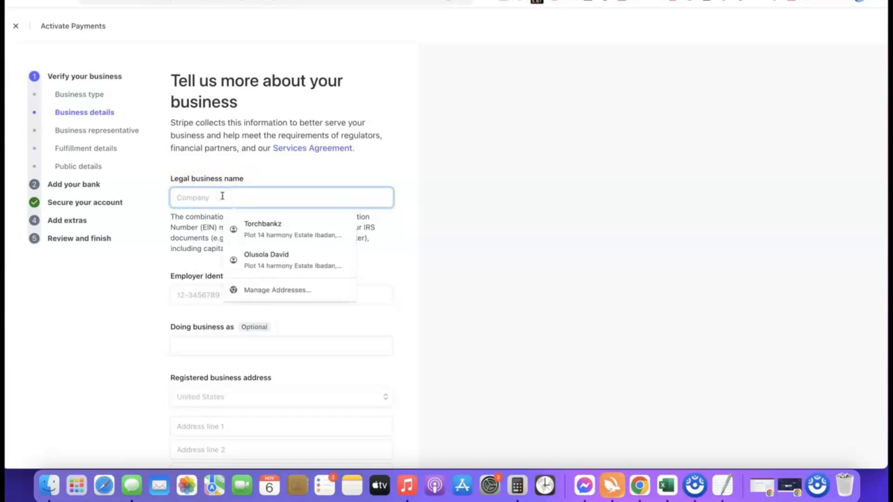
key("super+v")
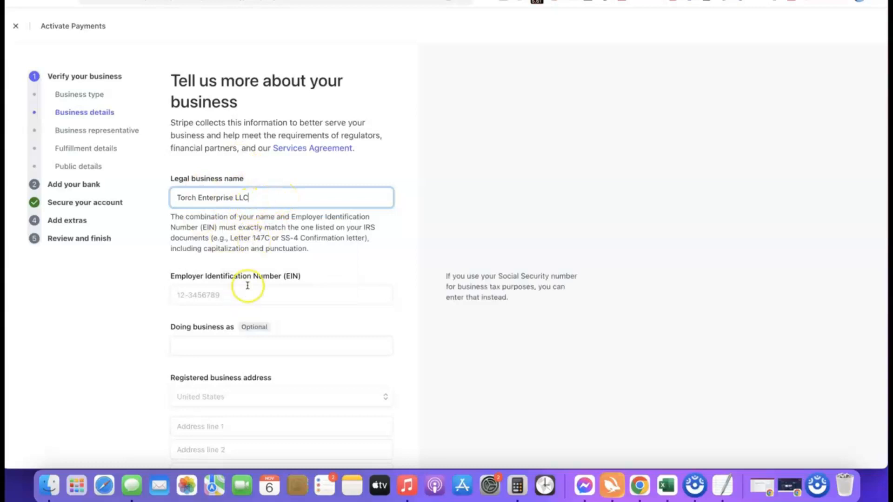
scroll(248, 285, "down", 2)
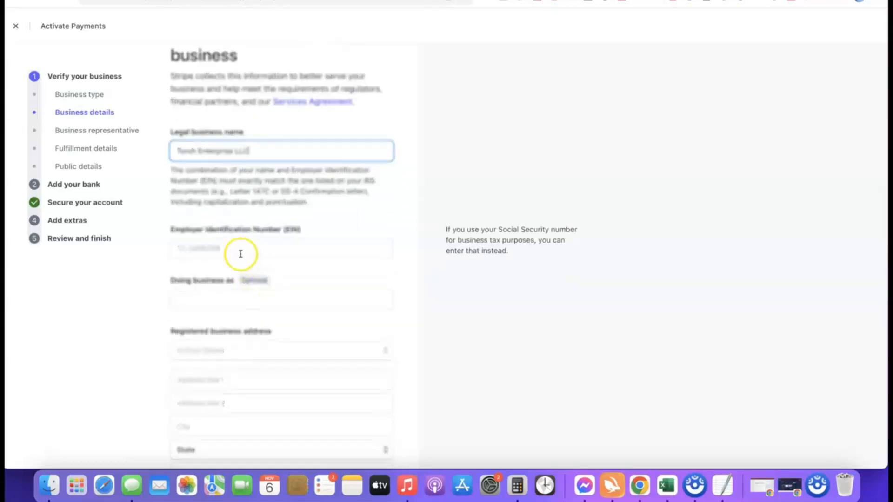
scroll(235, 243, "down", 1)
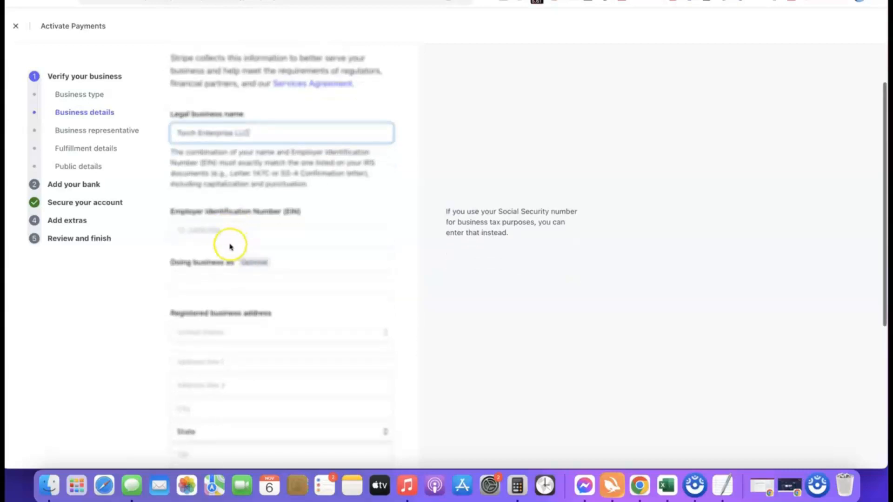
left_click(231, 230)
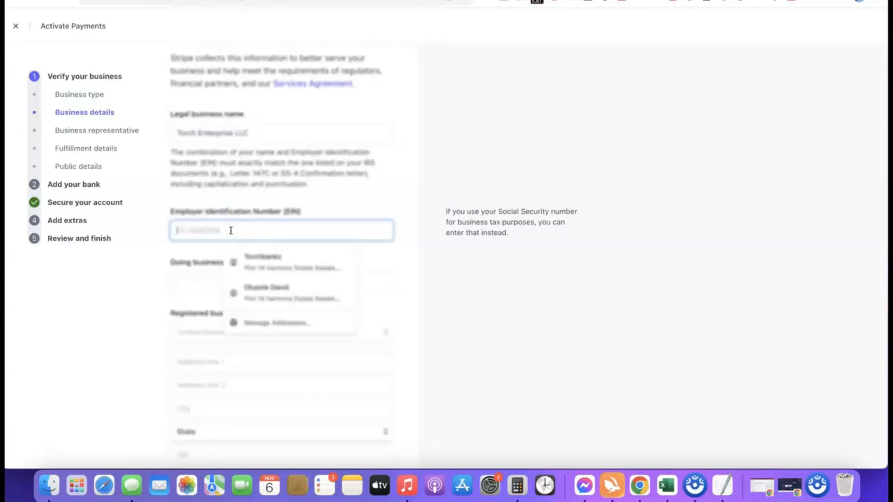
left_click(167, 249)
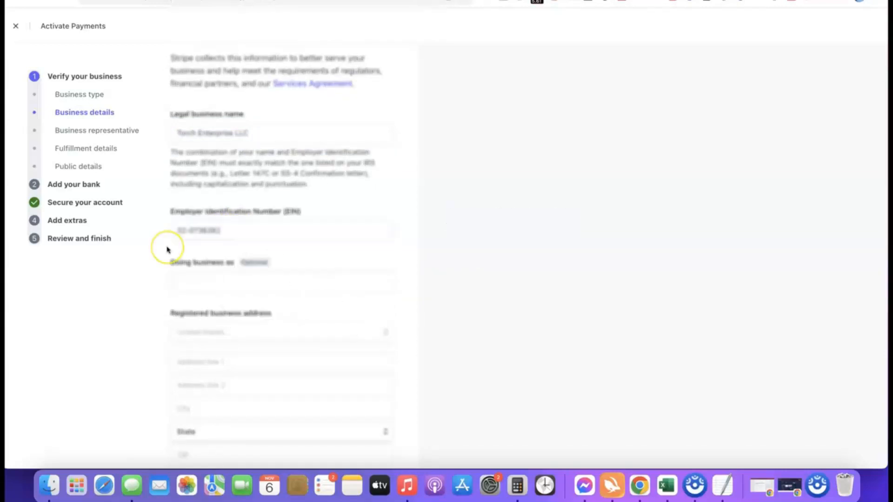
- Fill in the company's registered business address and set the industry to Other digital goods
scroll(229, 243, "down", 3)
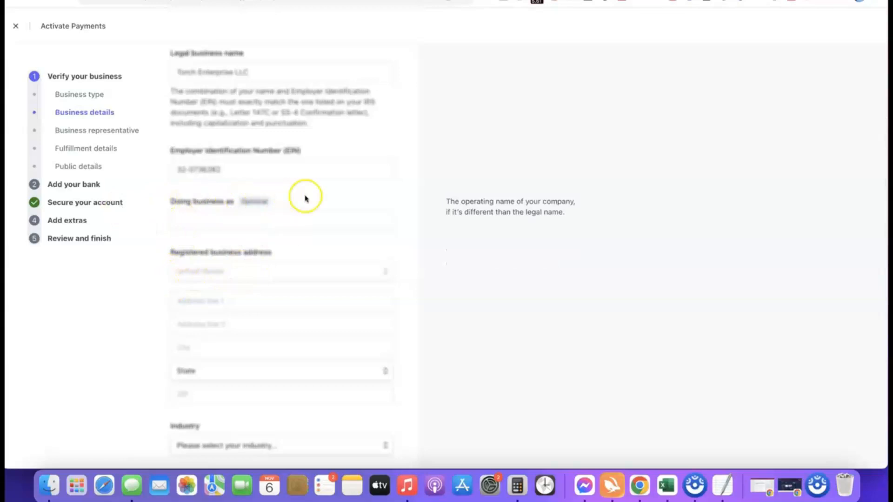
scroll(279, 186, "down", 3)
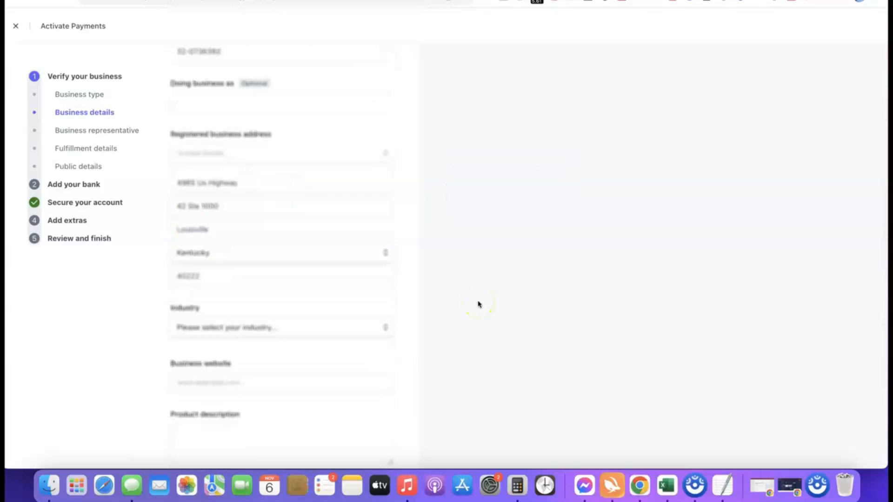
scroll(416, 261, "down", 3)
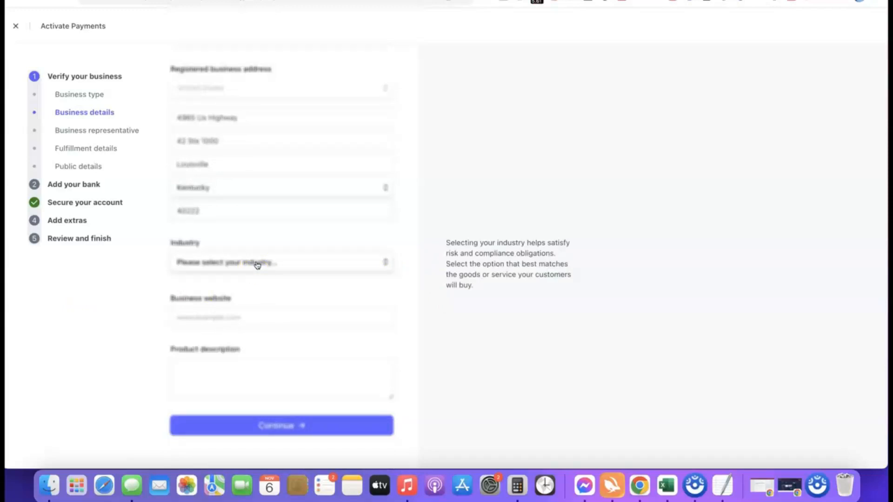
left_click(257, 264)
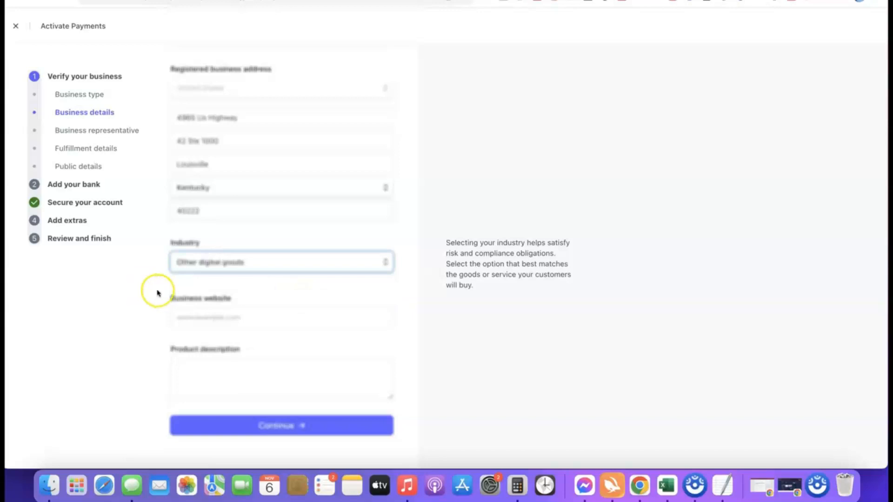
left_click(385, 284)
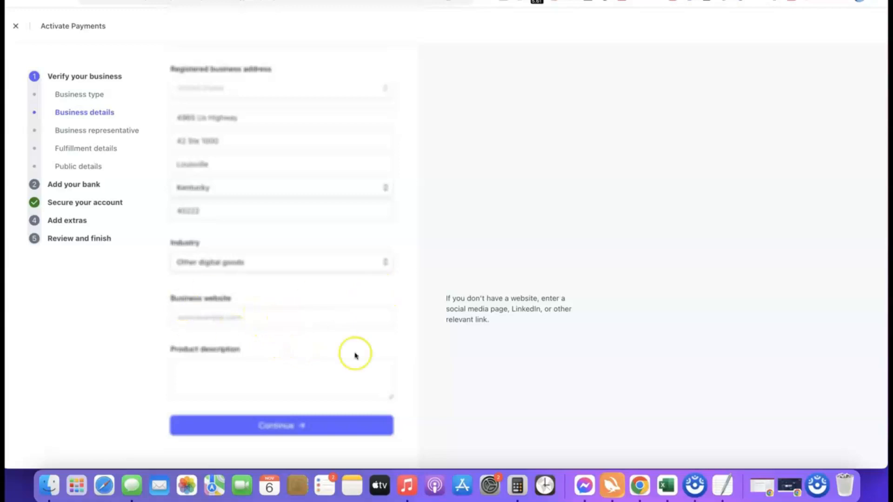
left_click(270, 319)
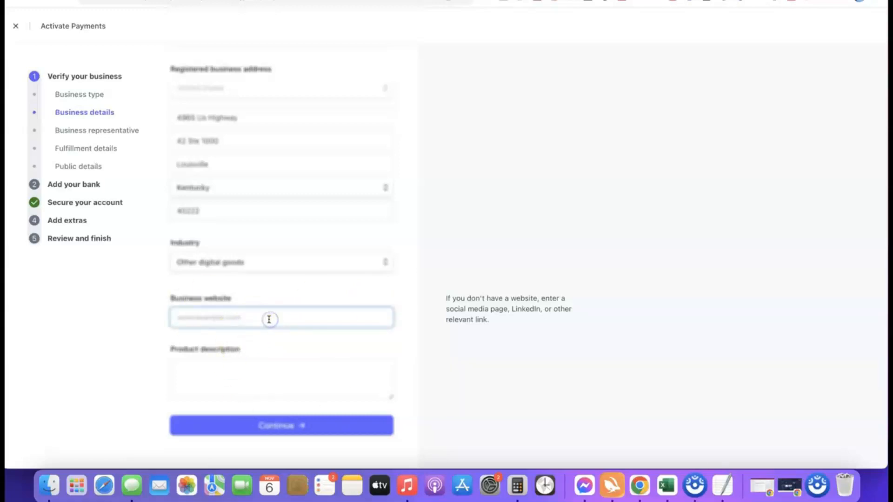
key("super+v")
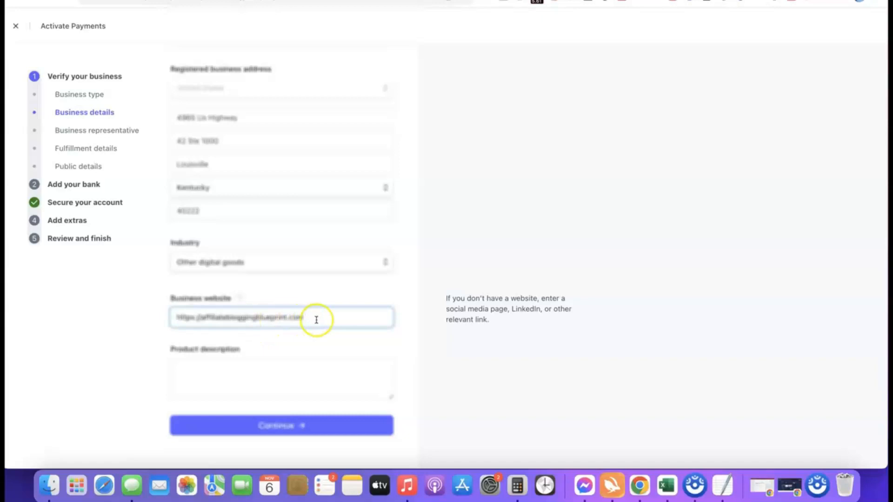
left_click(102, 323)
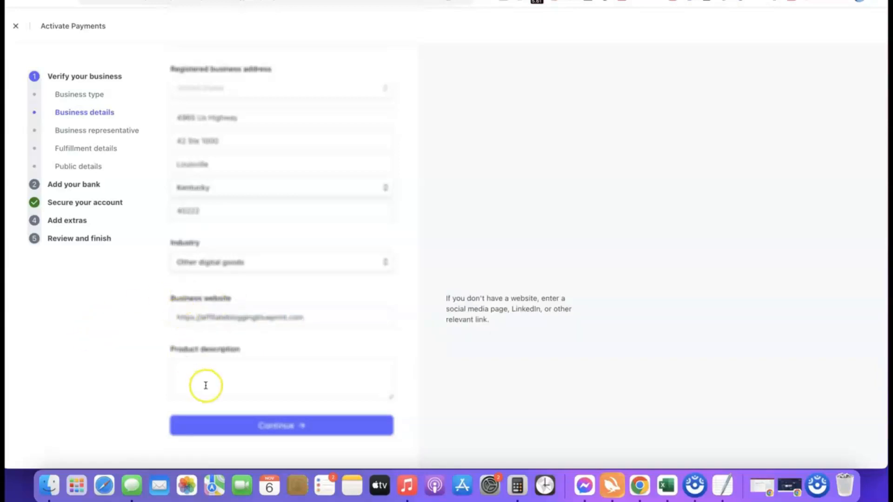
left_click(225, 362)
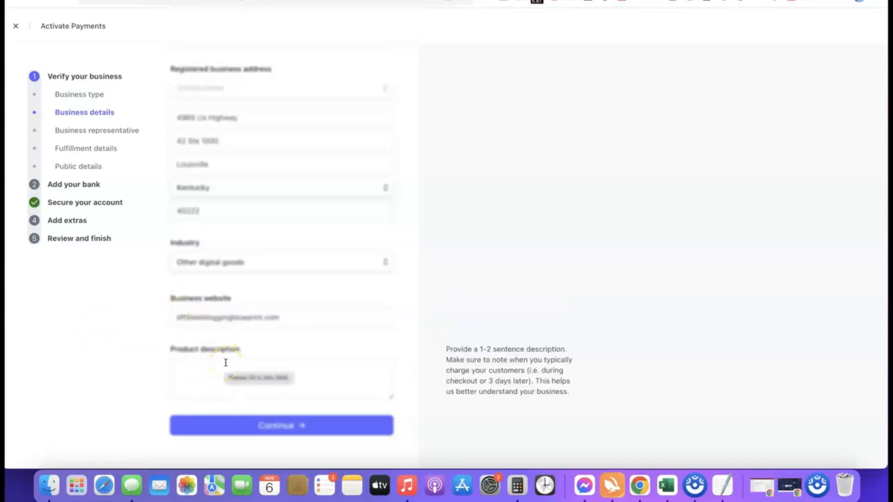
type("Our product is a digital course training we sell to our site visitors.")
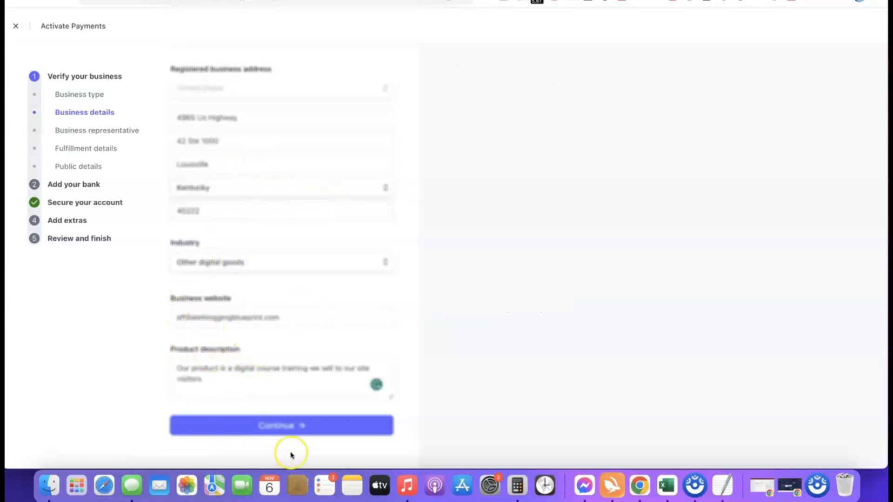
- Submit the business details and review the representative's legal name, date of birth and home address fields, including the country choices
left_click(269, 426)
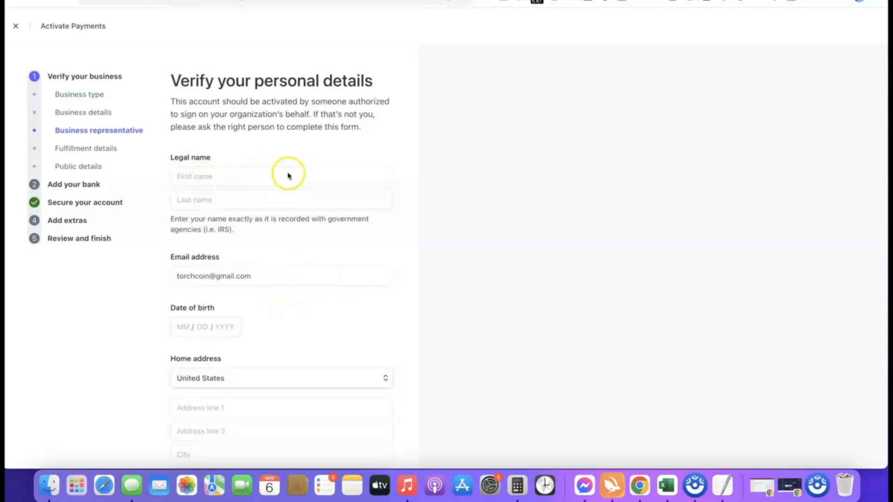
scroll(248, 321, "down", 1)
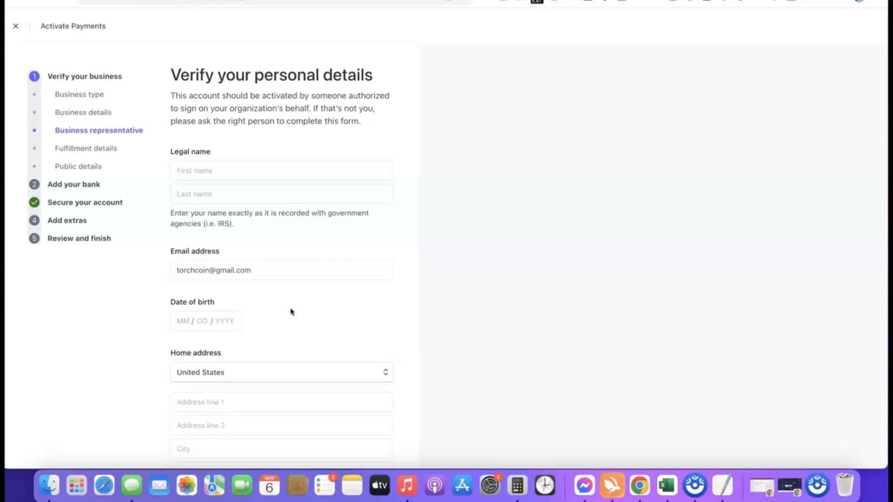
scroll(298, 321, "down", 5)
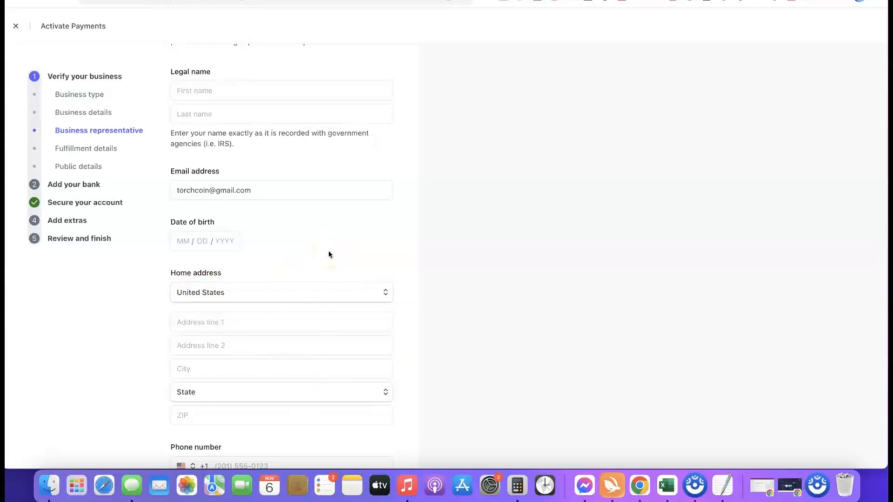
left_click(383, 292)
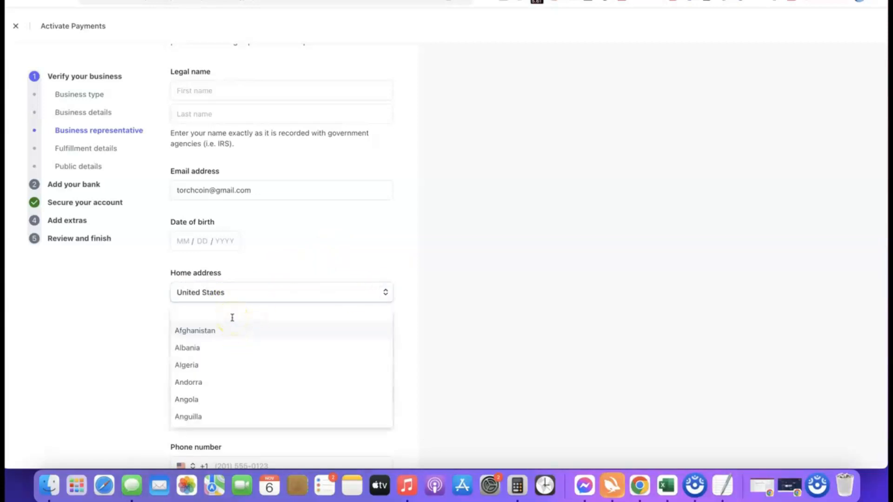
left_click(230, 296)
scroll(277, 285, "down", 1)
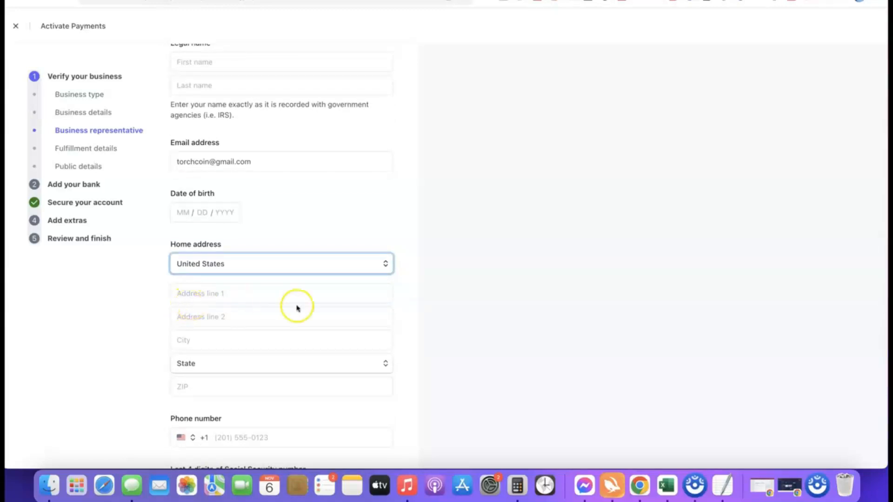
scroll(296, 307, "down", 3)
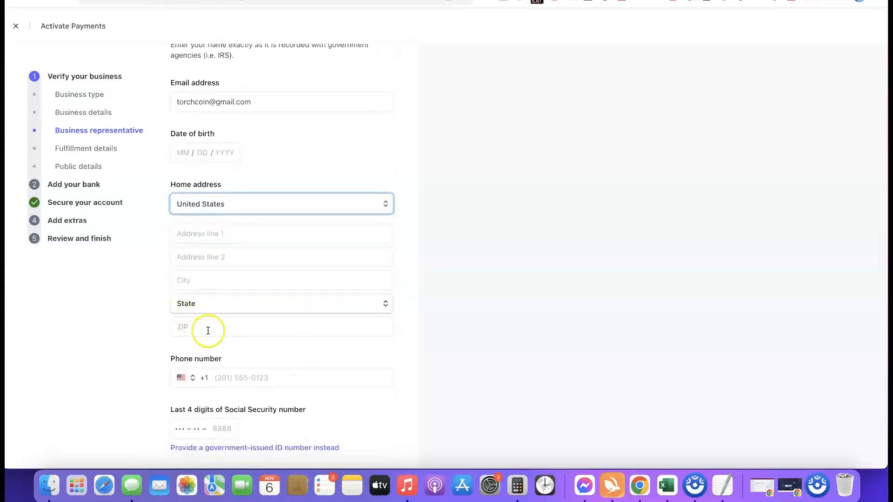
scroll(208, 331, "down", 1)
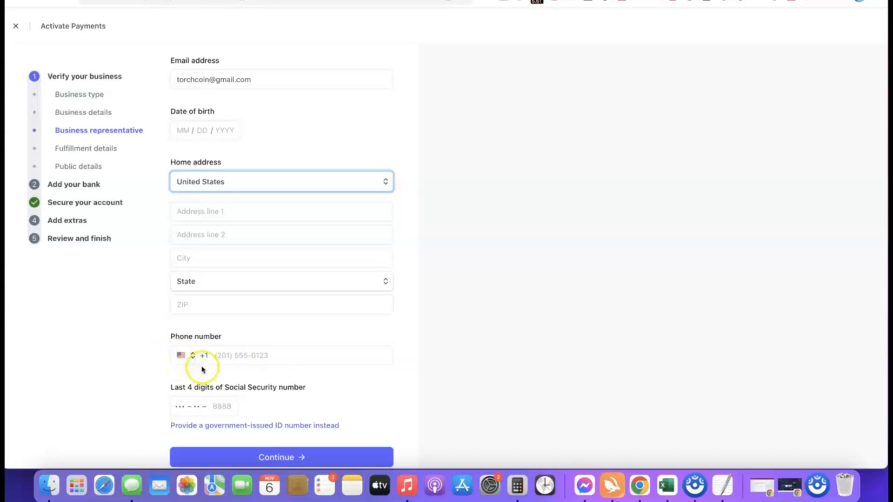
- Examine the phone country code choices and the Social Security number requirement in the personal details form
left_click(185, 355)
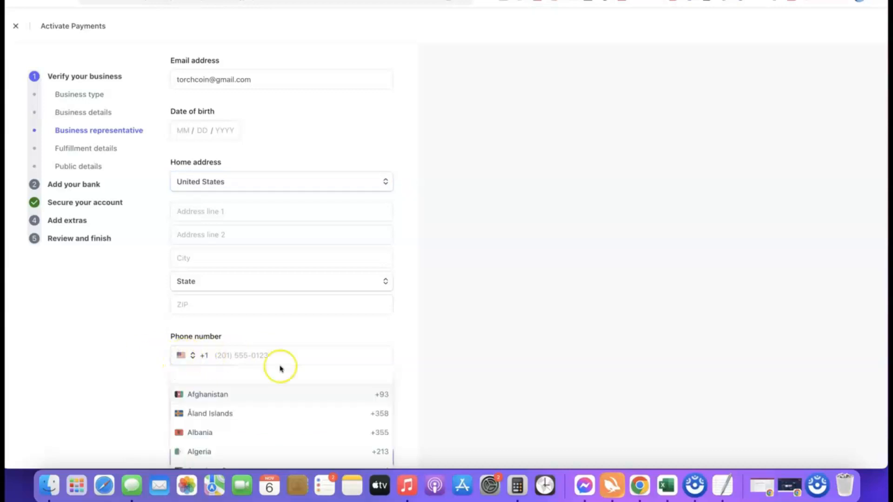
left_click(413, 367)
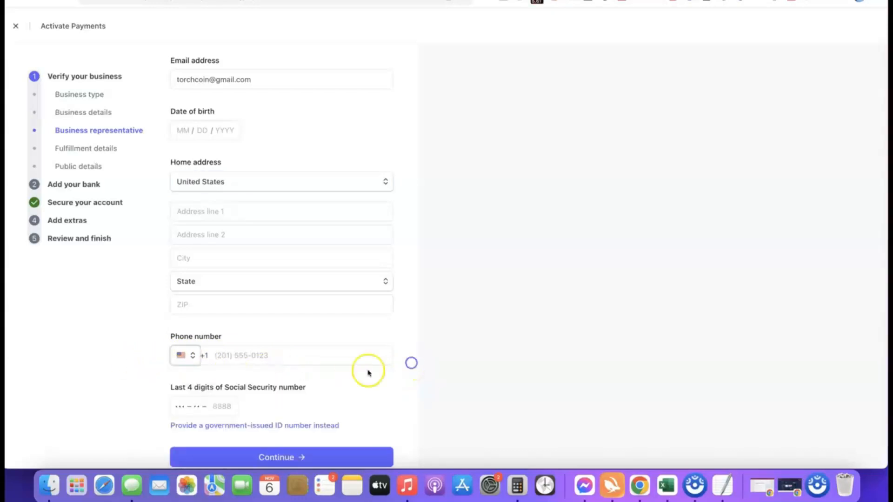
scroll(369, 351, "down", 1)
scroll(369, 351, "down", 1)
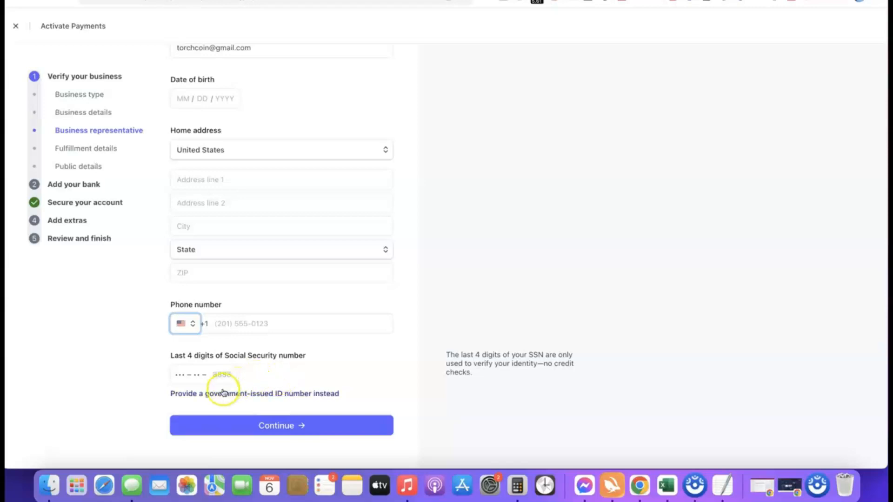
scroll(154, 360, "up", 5)
scroll(155, 360, "down", 5)
scroll(158, 360, "right", 2)
scroll(161, 360, "right", 3)
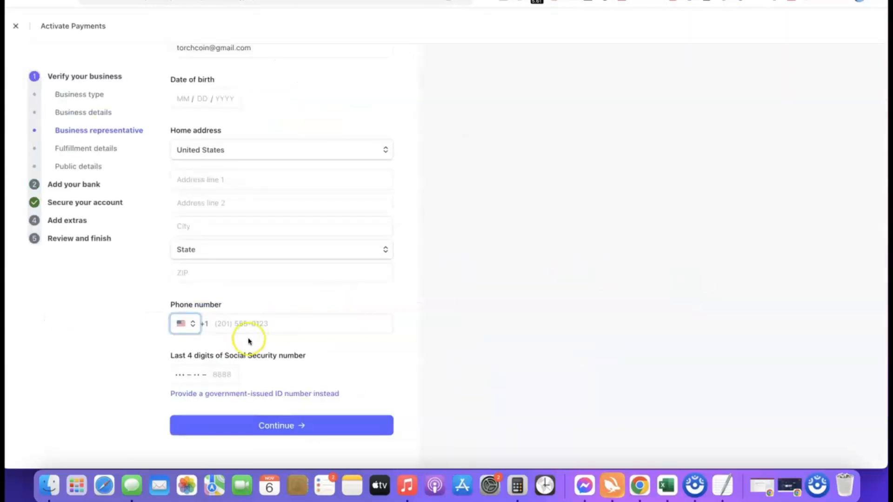
- Switch to providing a government-issued ID number instead and set its issuing country to NG
left_click(256, 394)
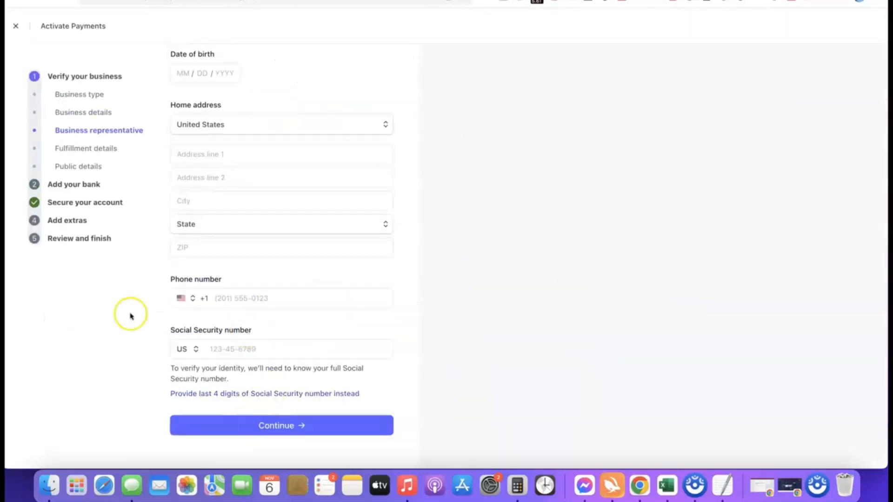
left_click(192, 350)
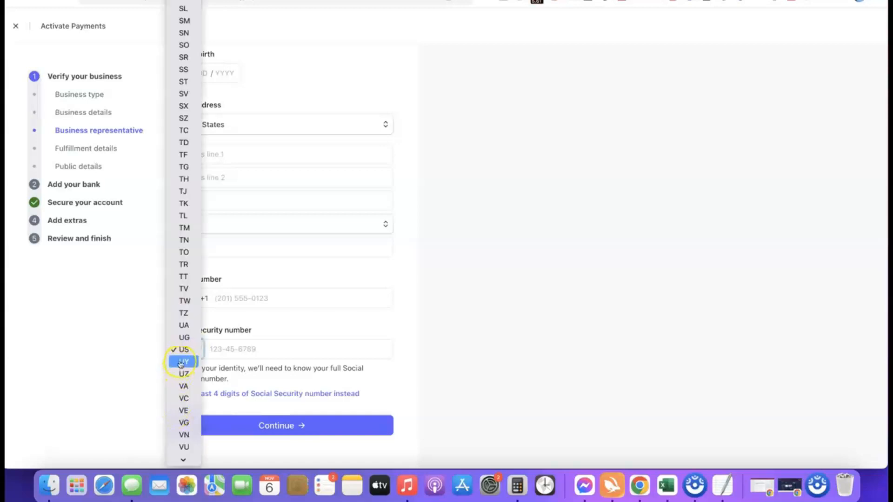
scroll(178, 182, "down", 2)
scroll(184, 193, "down", 1)
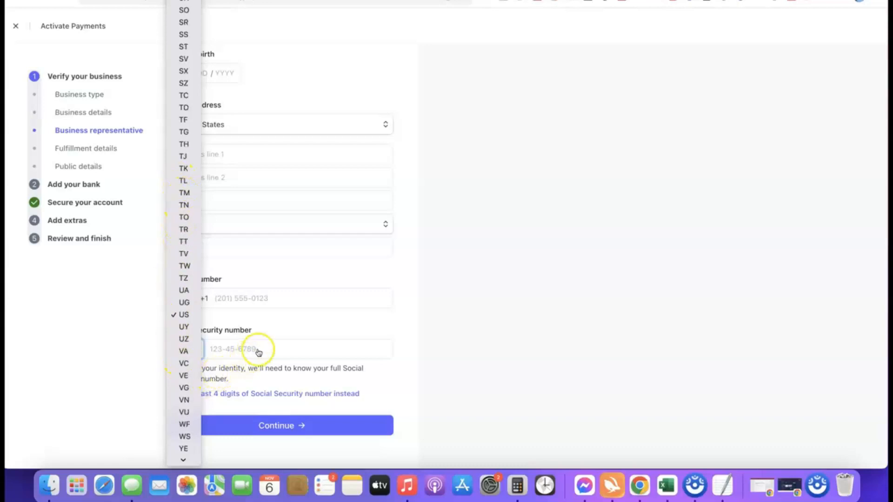
left_click(404, 347)
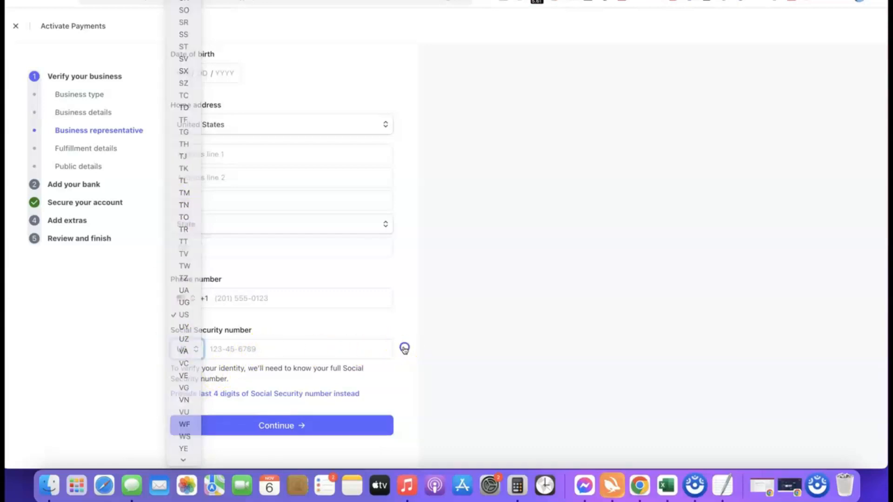
left_click(186, 349)
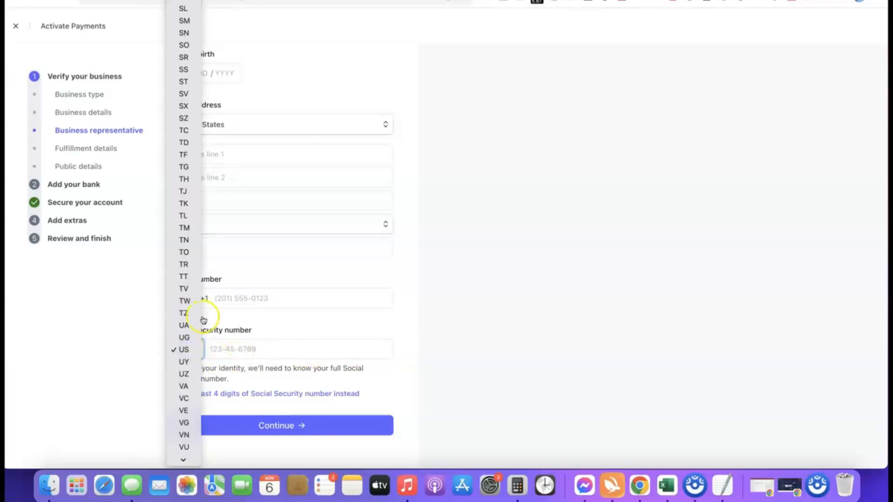
scroll(186, 321, "down", 3)
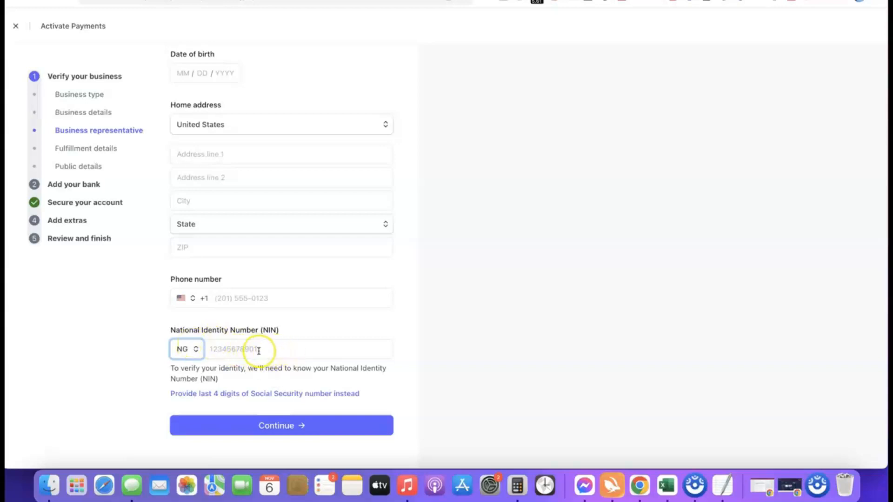
- Set the representative's phone country code to +234 and submit the personal details
left_click(181, 298)
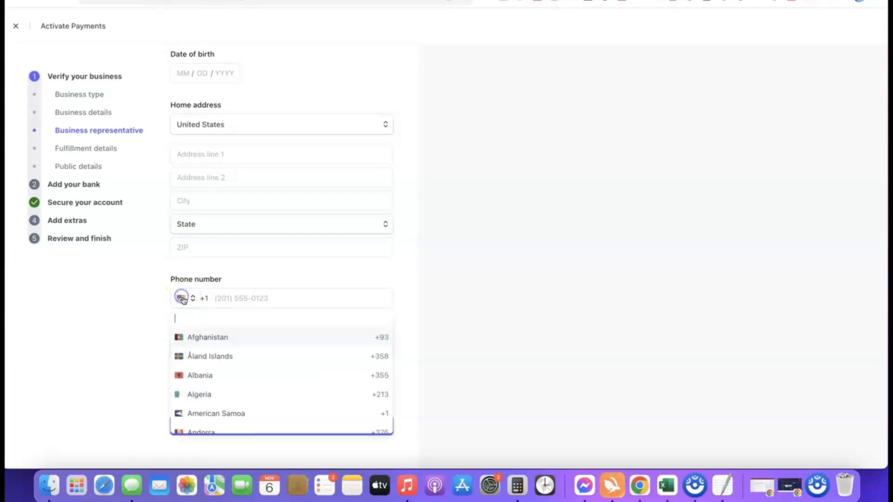
left_click(192, 319)
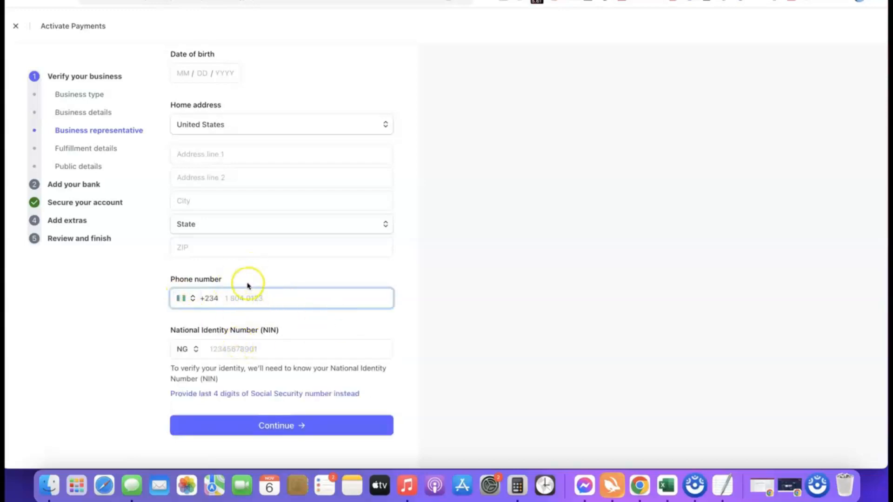
scroll(247, 286, "up", 2)
scroll(316, 207, "down", 2)
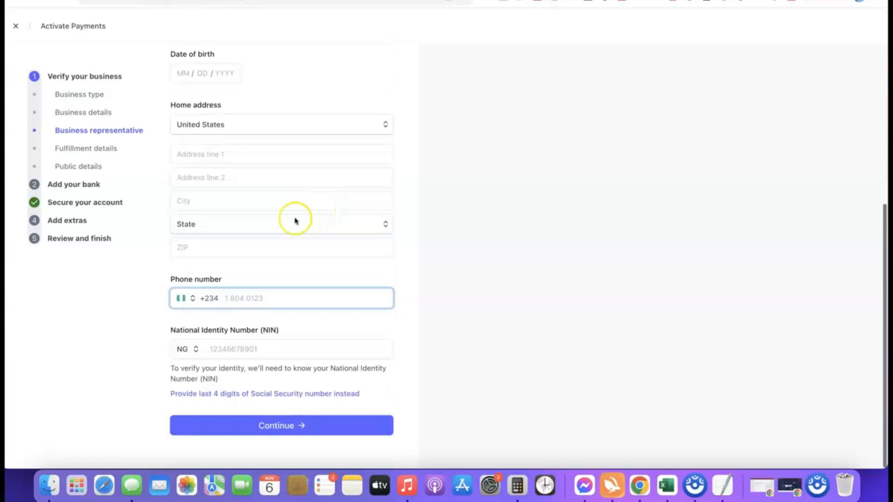
left_click(276, 431)
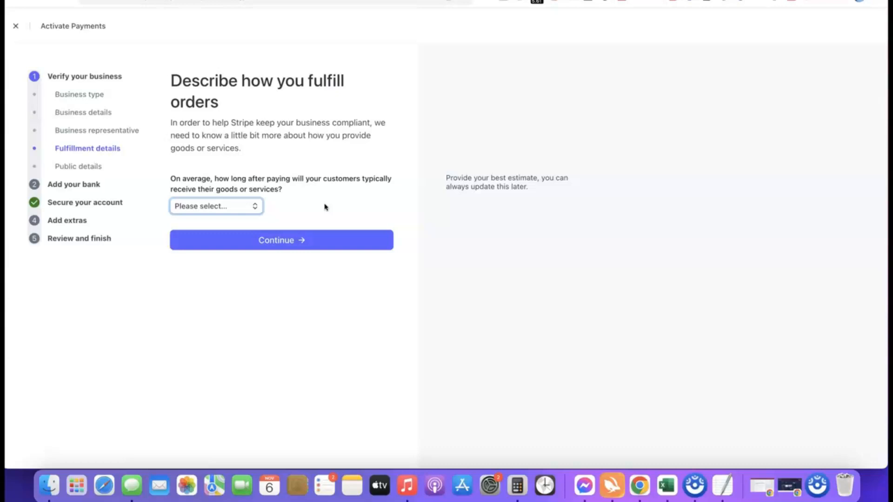
- Set the average time for customers to receive their goods to Within one day and submit the fulfillment details
left_click(298, 182)
left_click(235, 211)
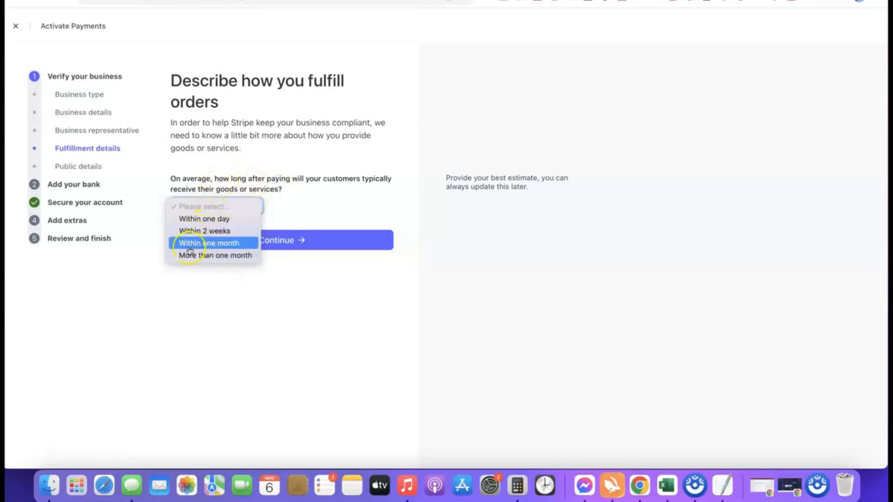
left_click(217, 231)
left_click(233, 206)
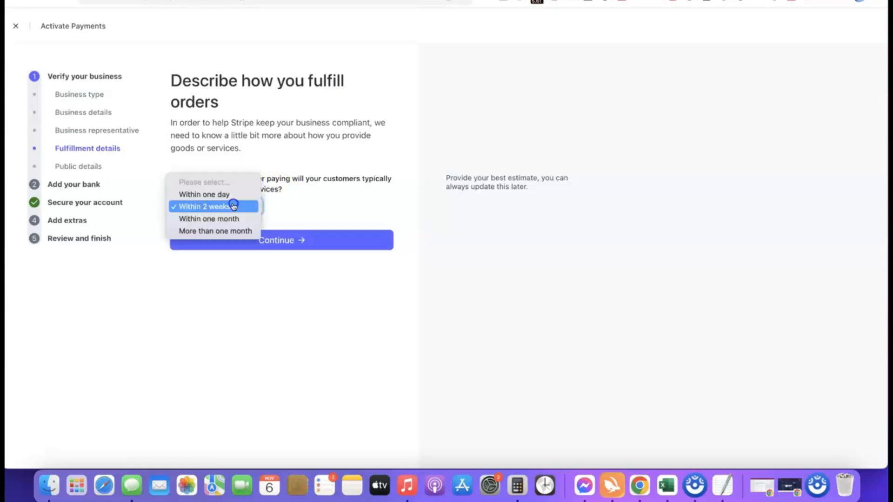
left_click(193, 195)
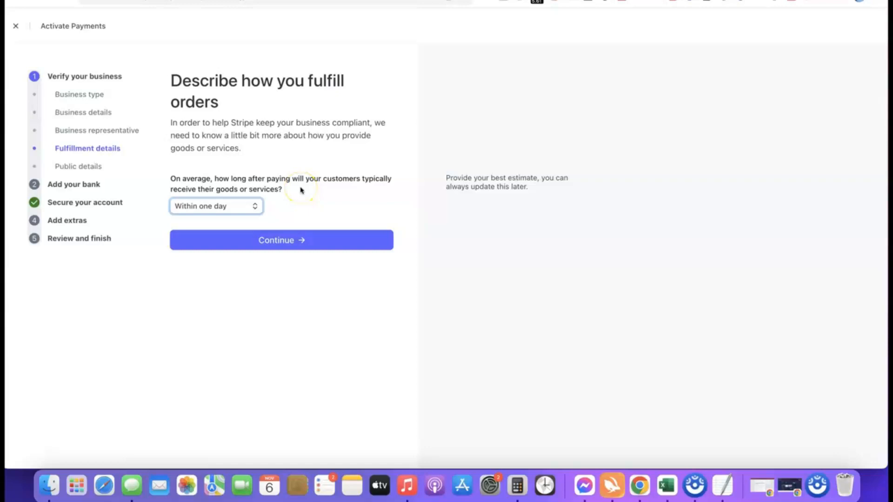
left_click(279, 241)
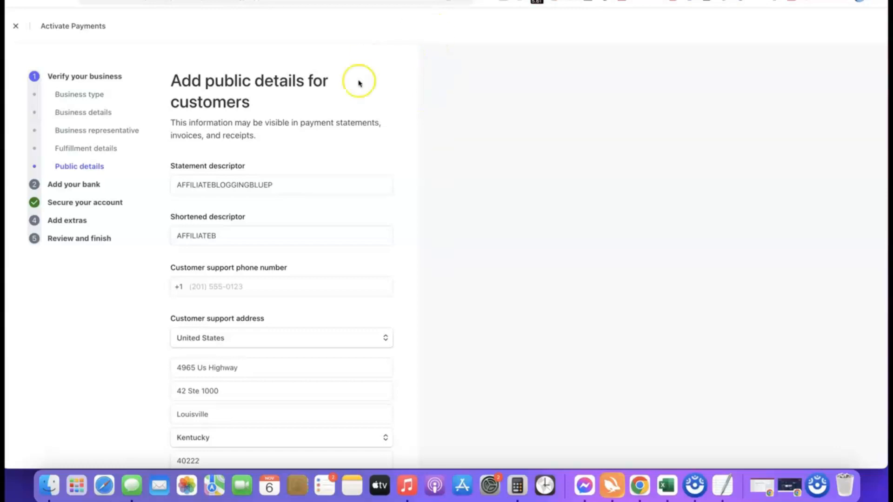
- Review the statement descriptor, shortened descriptor and customer support fields, and submit the public details
mouse_move(300, 158)
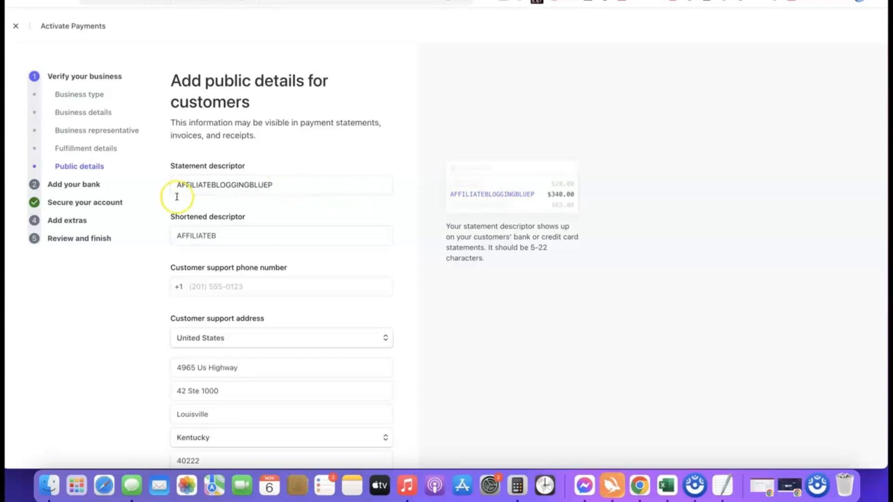
left_click(246, 240)
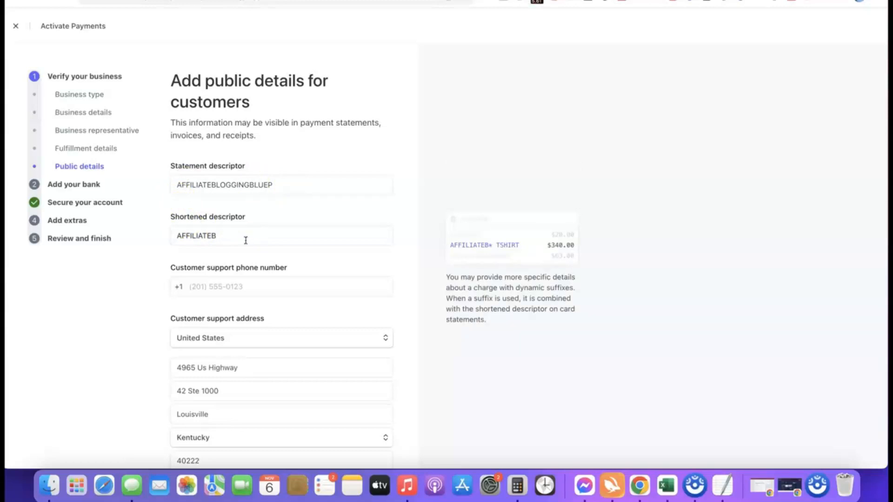
left_click(193, 249)
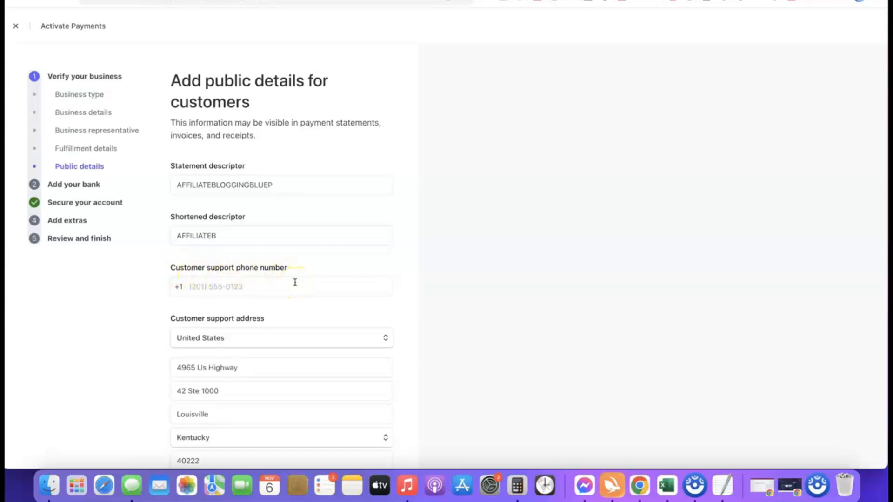
left_click(223, 187)
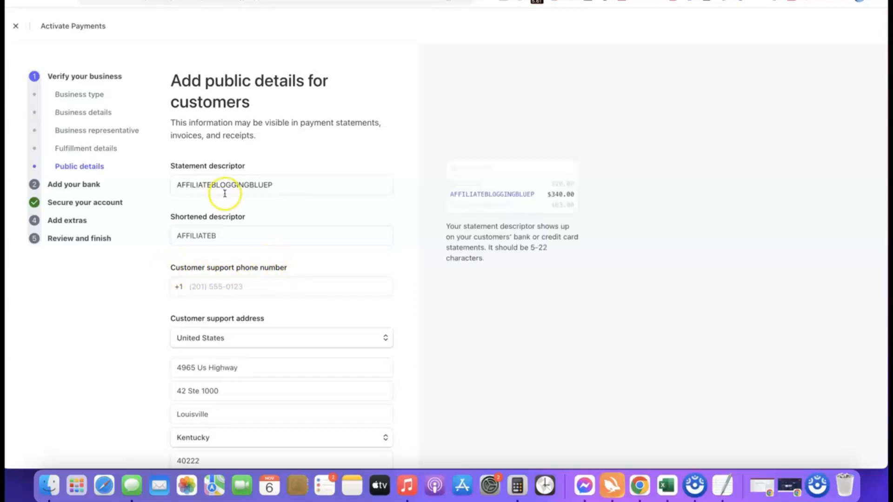
scroll(224, 191, "down", 3)
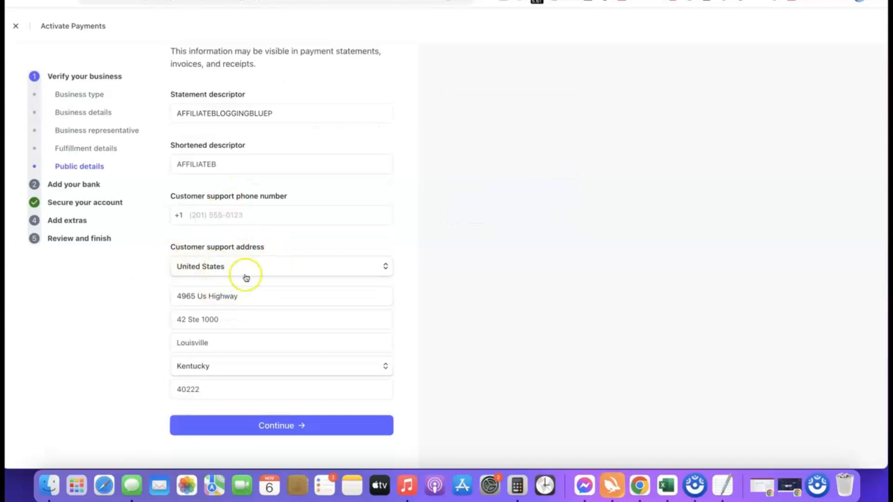
scroll(239, 277, "up", 3)
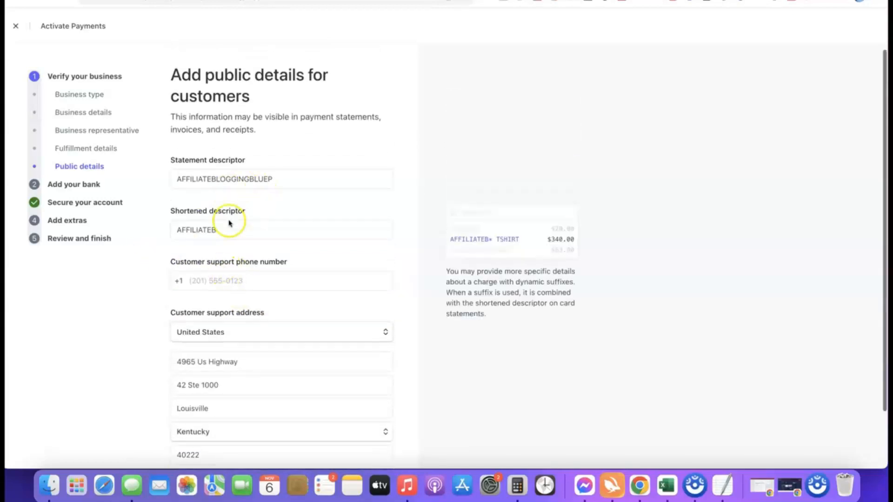
mouse_move(261, 155)
scroll(261, 156, "down", 3)
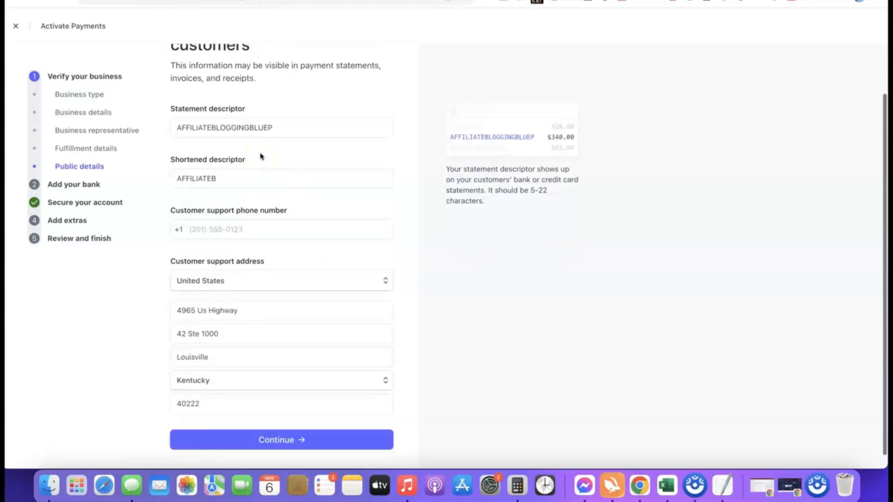
left_click(246, 425)
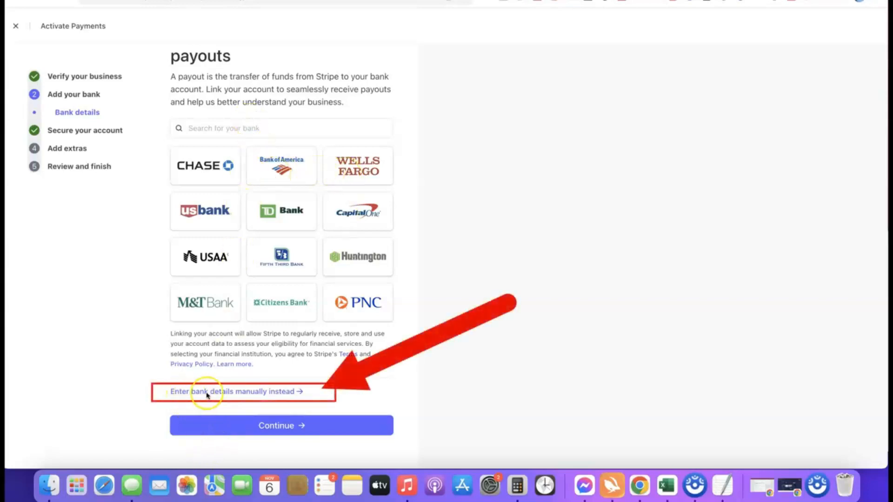
- Enter the payout bank's routing number and account number manually and save the bank account
left_click(261, 393)
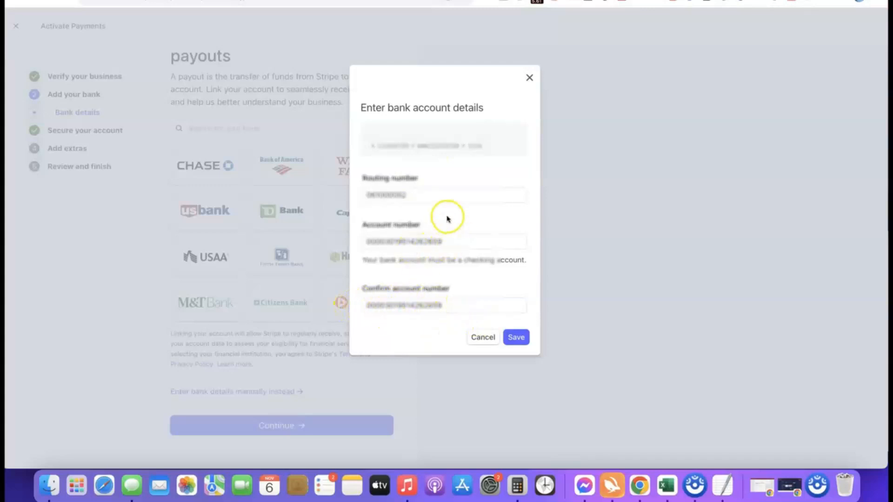
left_click(518, 338)
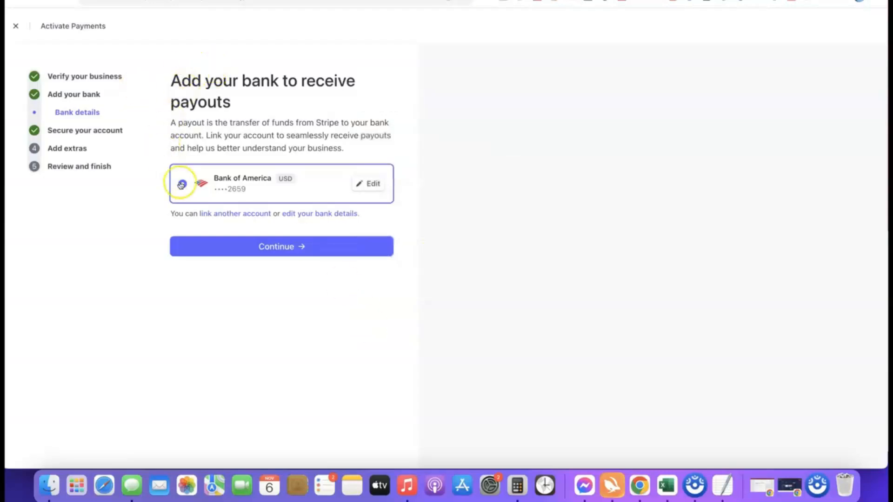
- Keep the linked payout bank and existing two-step authentication methods, and decline automatic sales tax calculation and Stripe Climate contributions
left_click(277, 250)
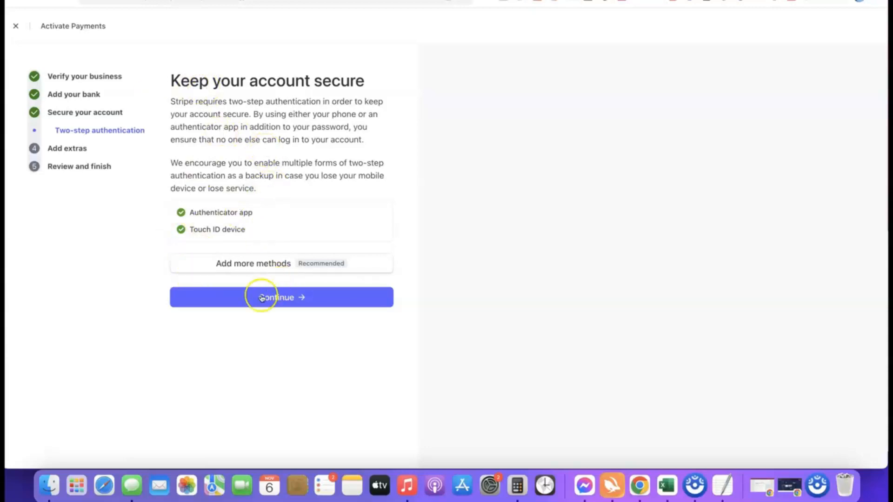
left_click(284, 301)
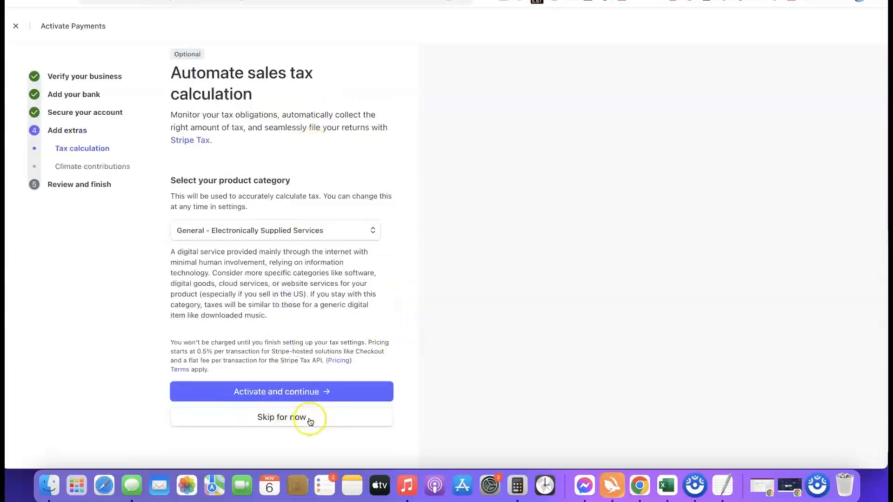
left_click(282, 420)
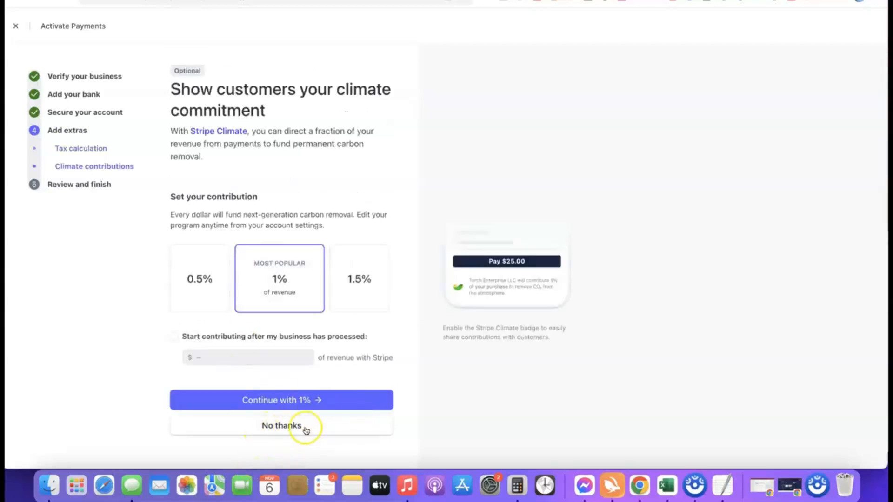
left_click(305, 429)
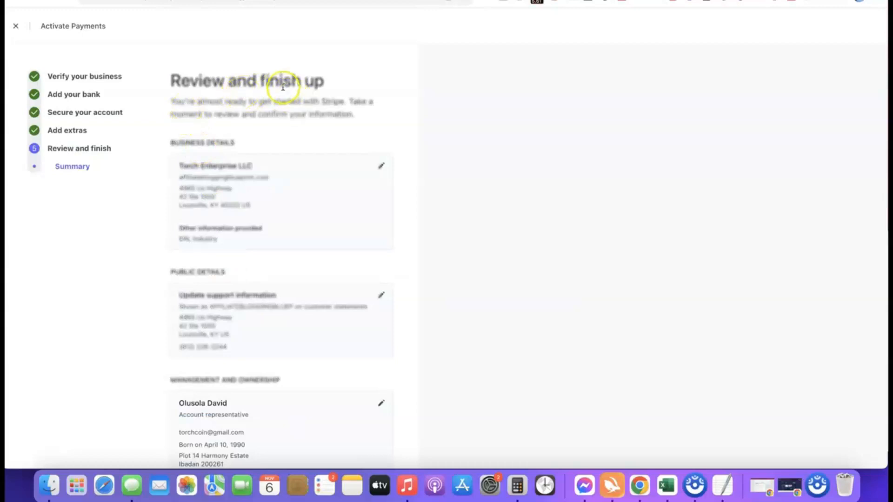
- Review the business, public, ownership and payout details in the activation summary, and agree and submit the application
scroll(256, 69, "down", 3)
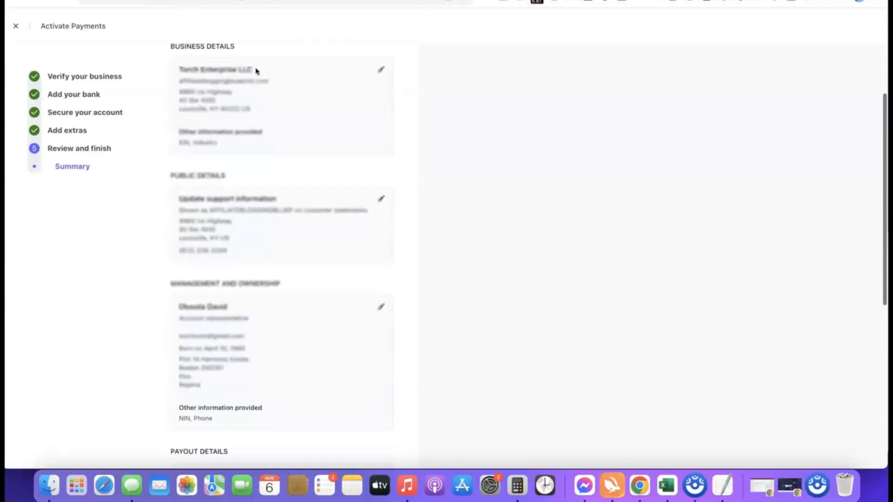
scroll(235, 68, "up", 1)
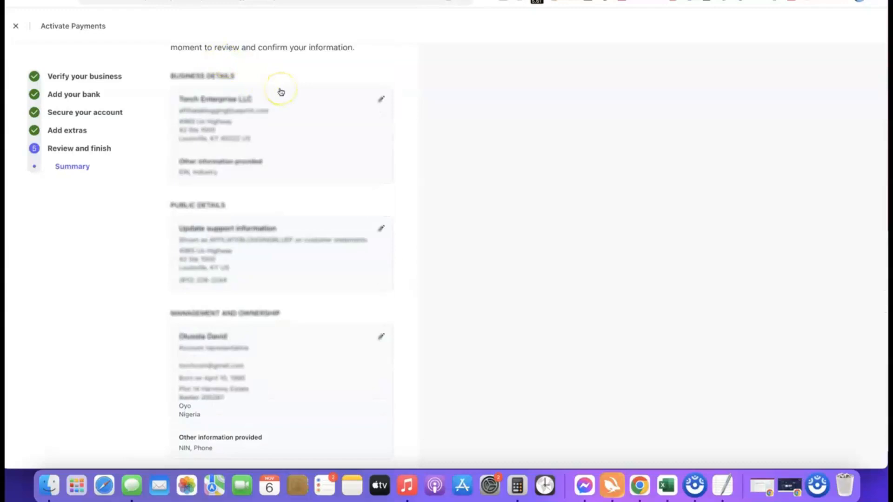
scroll(281, 92, "down", 8)
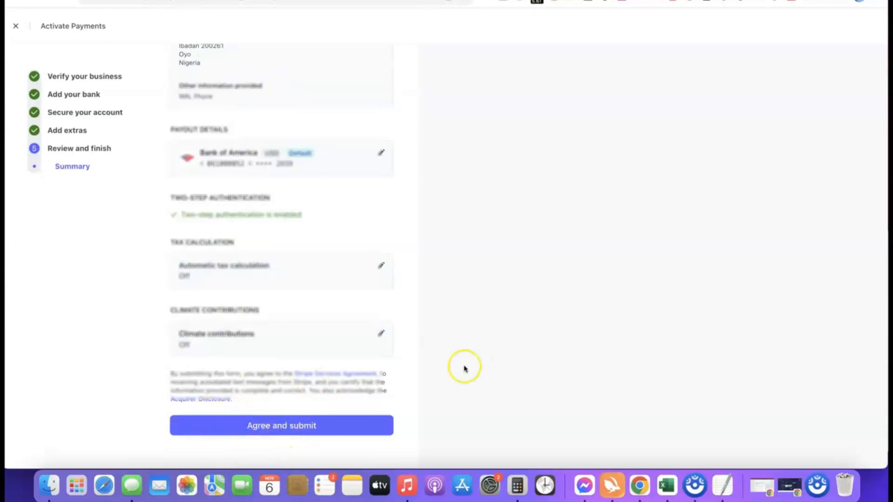
left_click(275, 424)
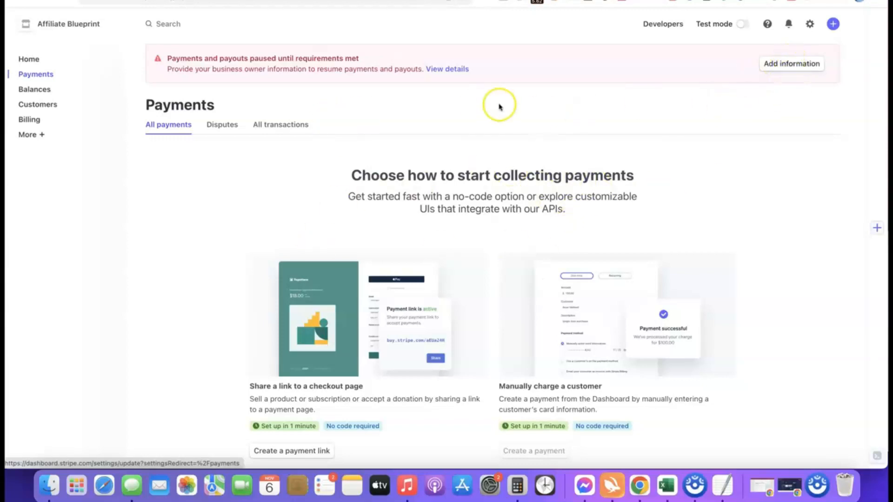
- Open the account representative's missing required information and choose to verify the ID by uploading a file
left_click(774, 64)
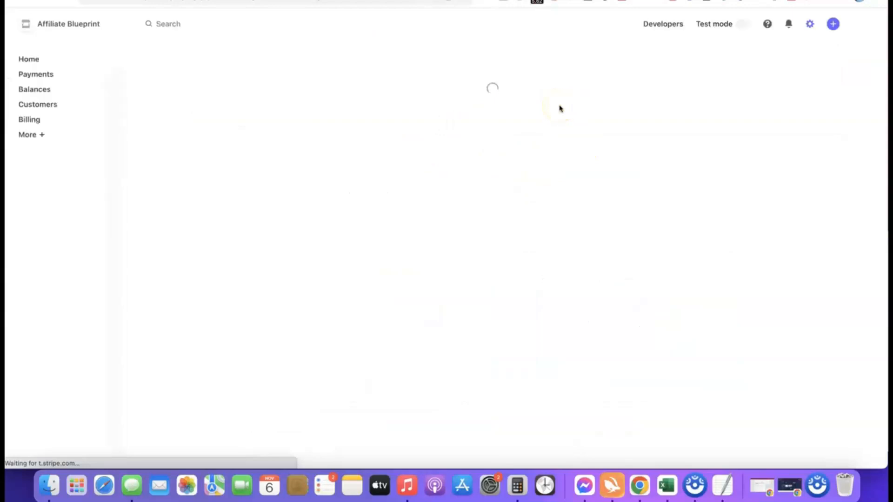
scroll(455, 123, "down", 2)
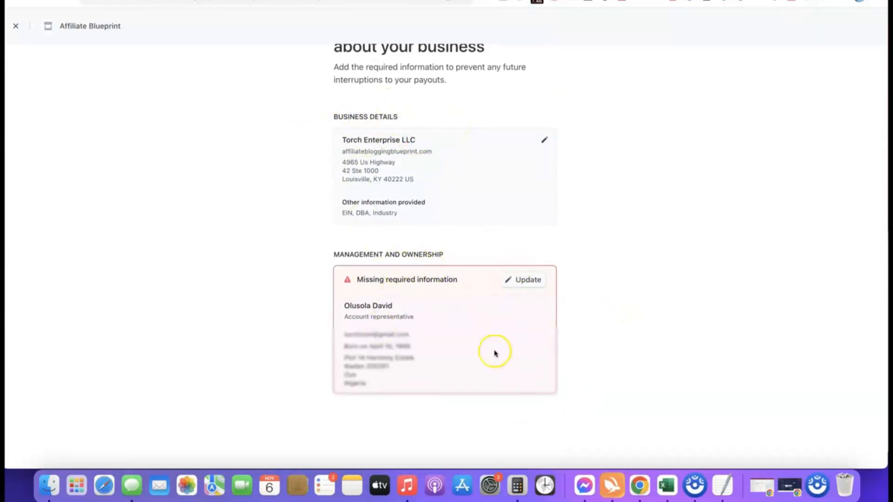
scroll(604, 319, "down", 1)
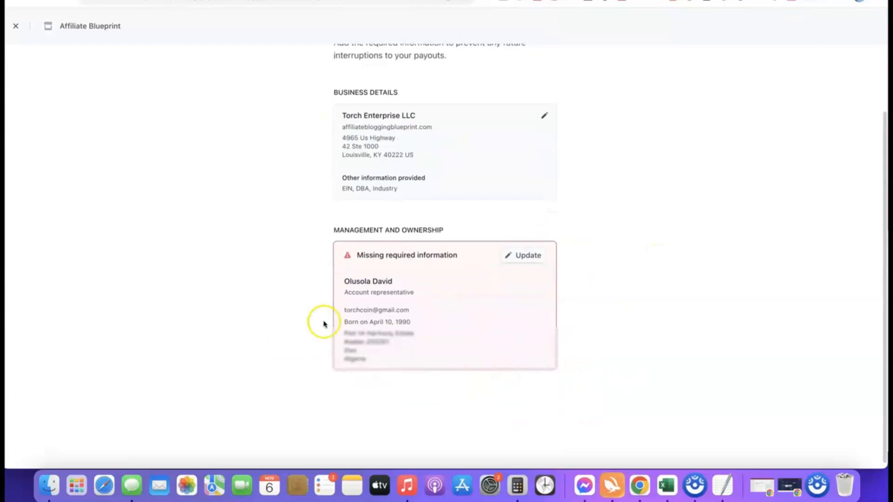
left_click(524, 255)
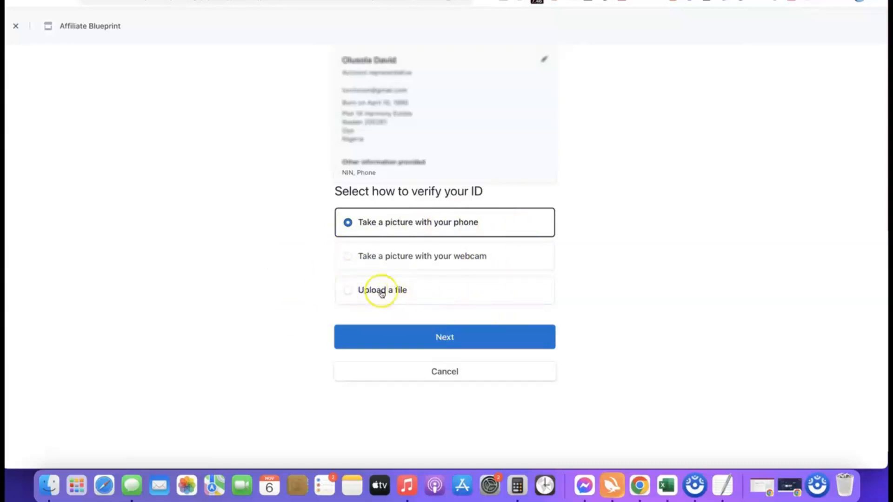
left_click(355, 290)
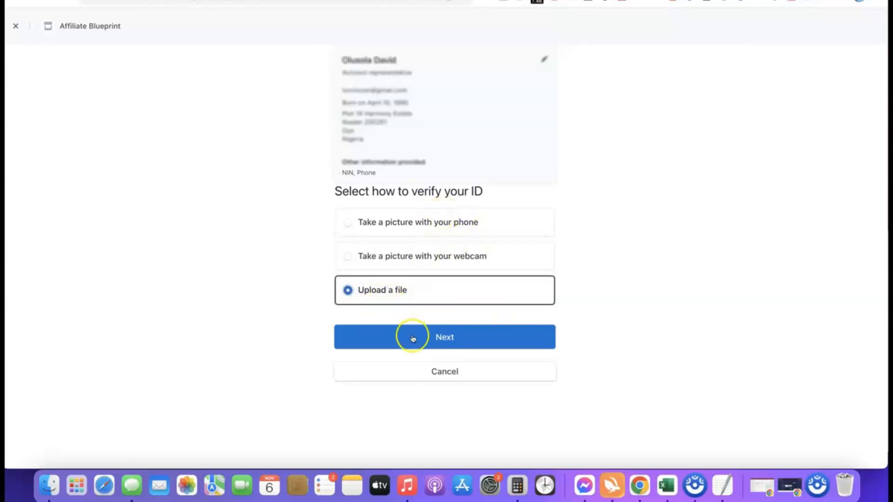
left_click(437, 343)
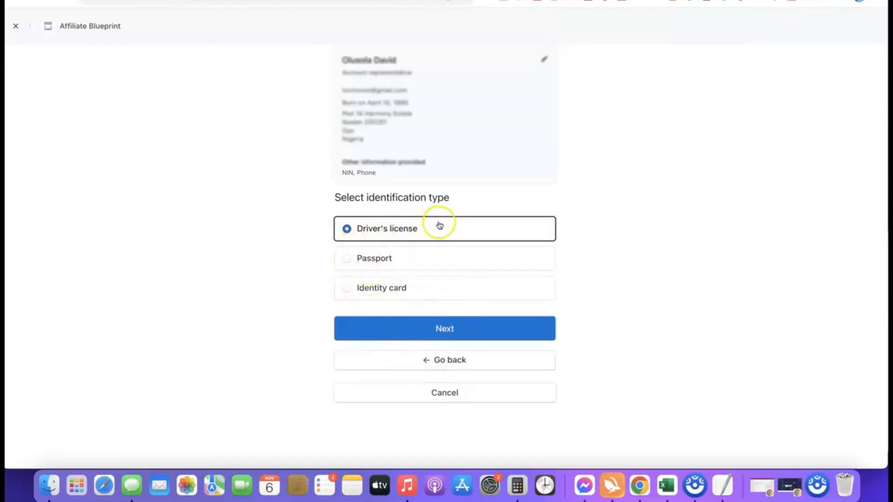
- Use Driver's license as the identification type, accept the identity verification terms, and submit an image of the license's front
left_click(445, 330)
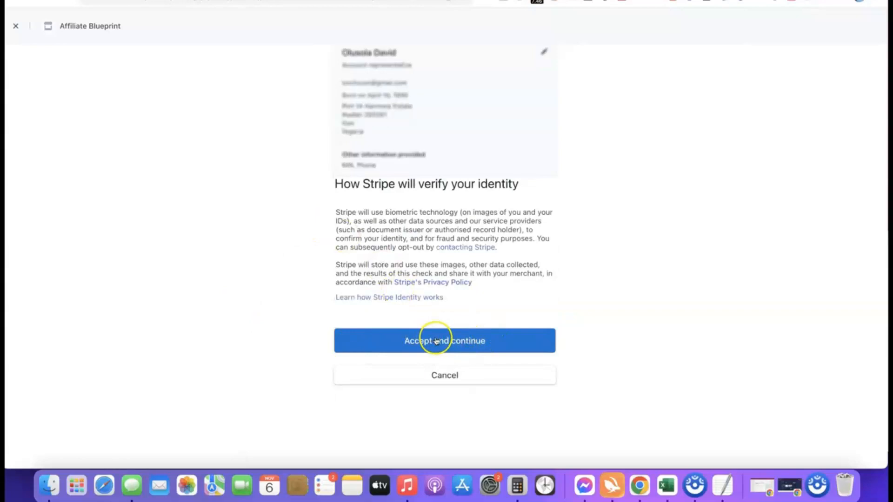
left_click(437, 341)
left_click(626, 330)
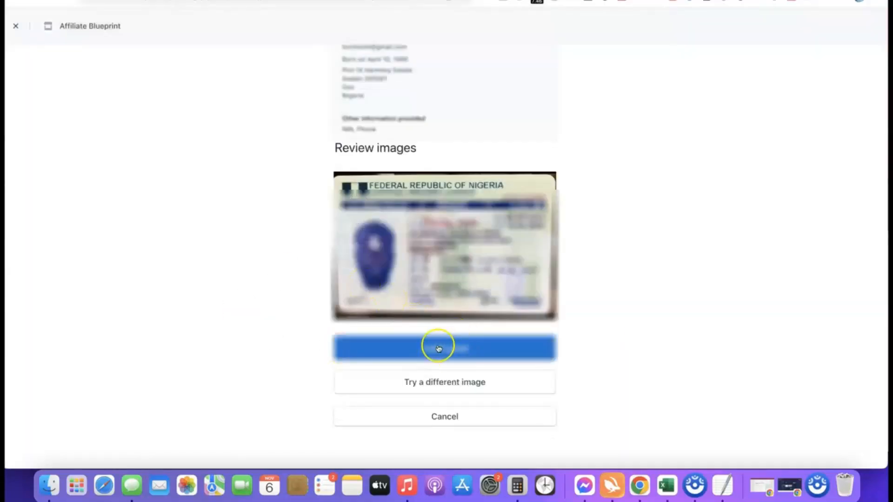
left_click(442, 348)
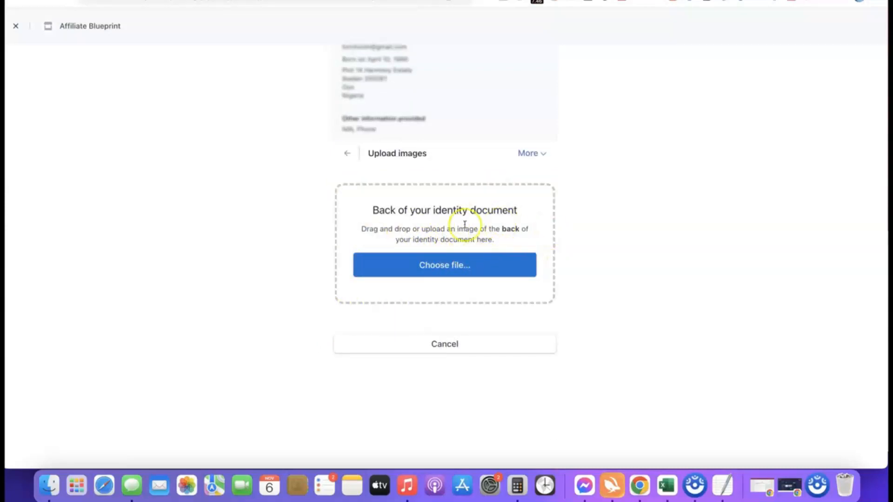
- Upload drivers_license_back.jpg as the back of the identity document, continue with that image anyway, and return to the dashboard
left_click(447, 267)
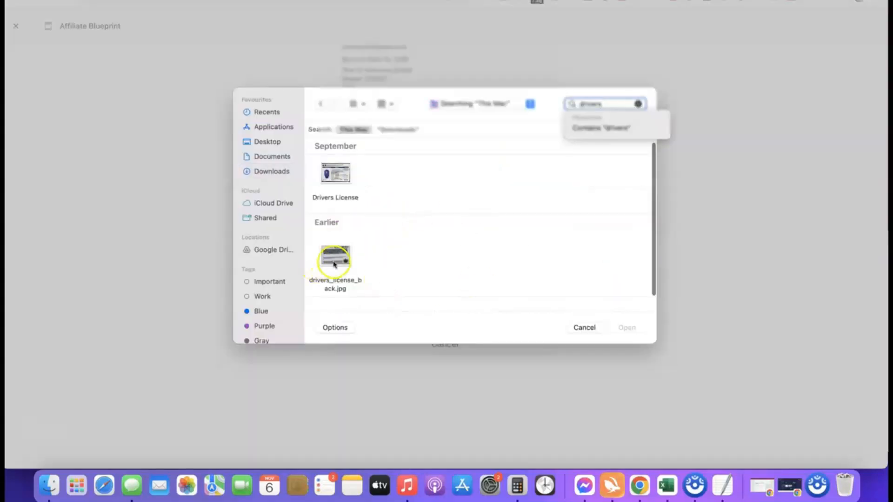
left_click(334, 264)
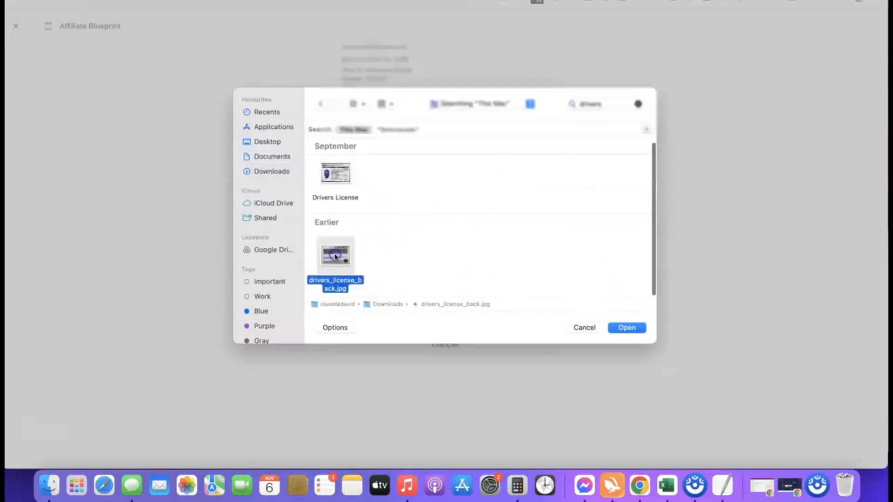
left_click(627, 328)
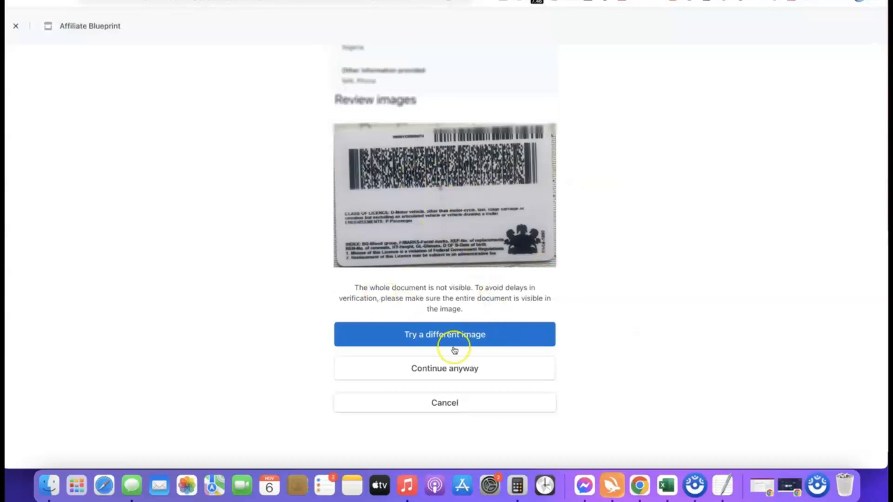
left_click(439, 369)
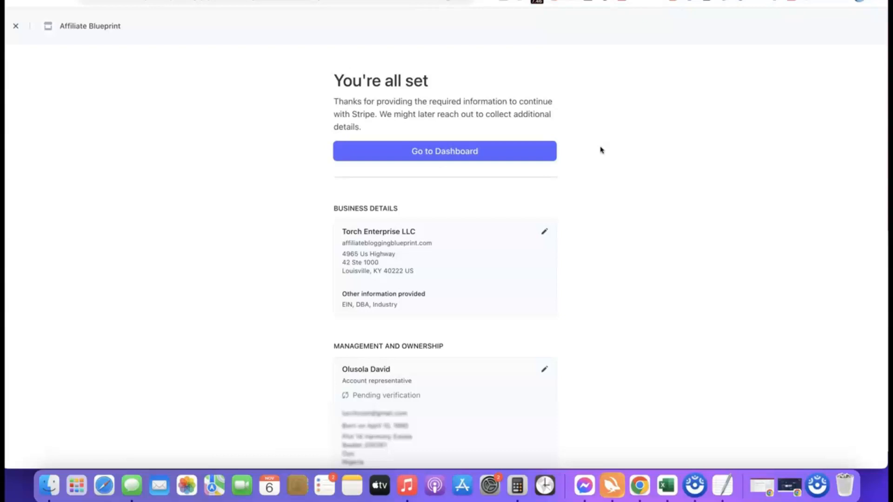
left_click(444, 150)
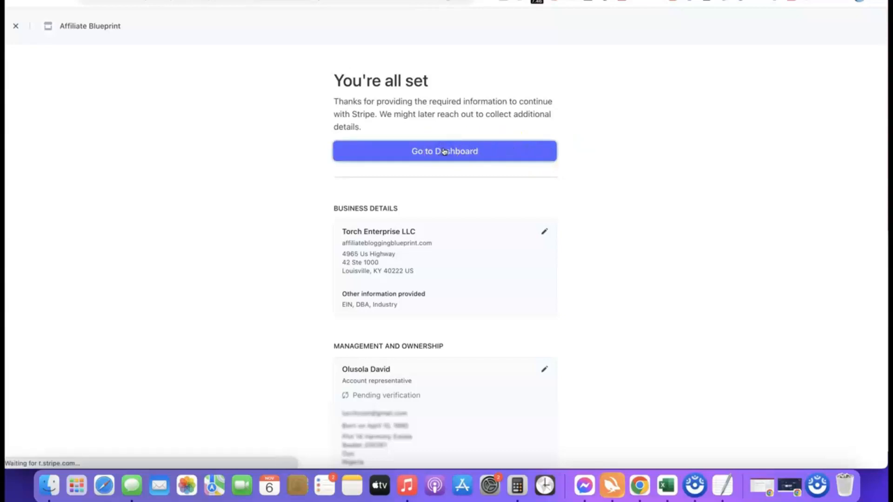